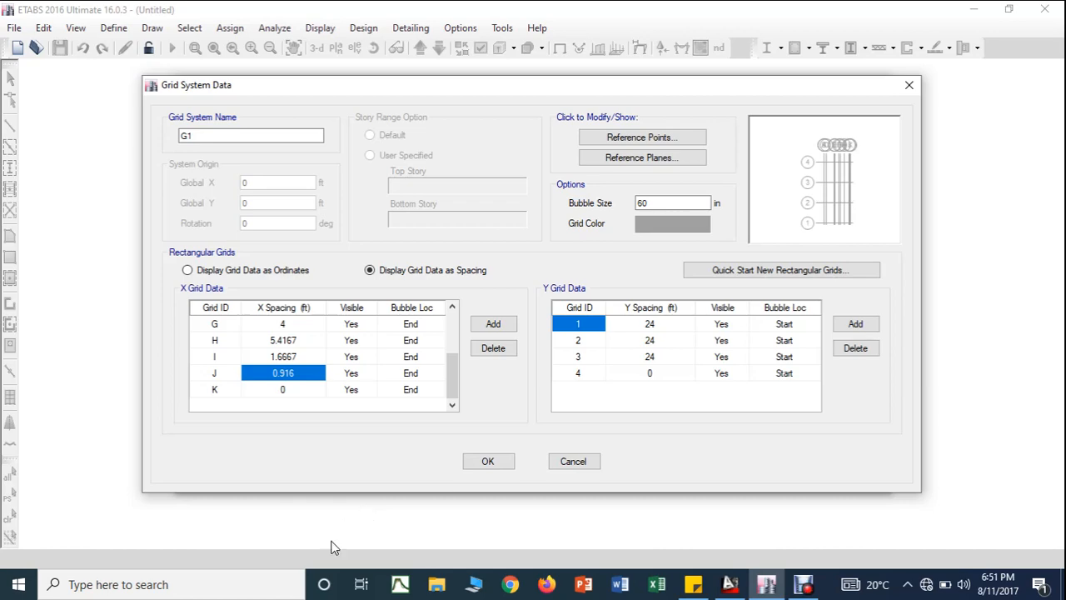
Step: After checking the AutoCAD column plan, delete Y grid lines 4, 3 and 2 in the ETABS grid data, keeping only grid 1
click(730, 583)
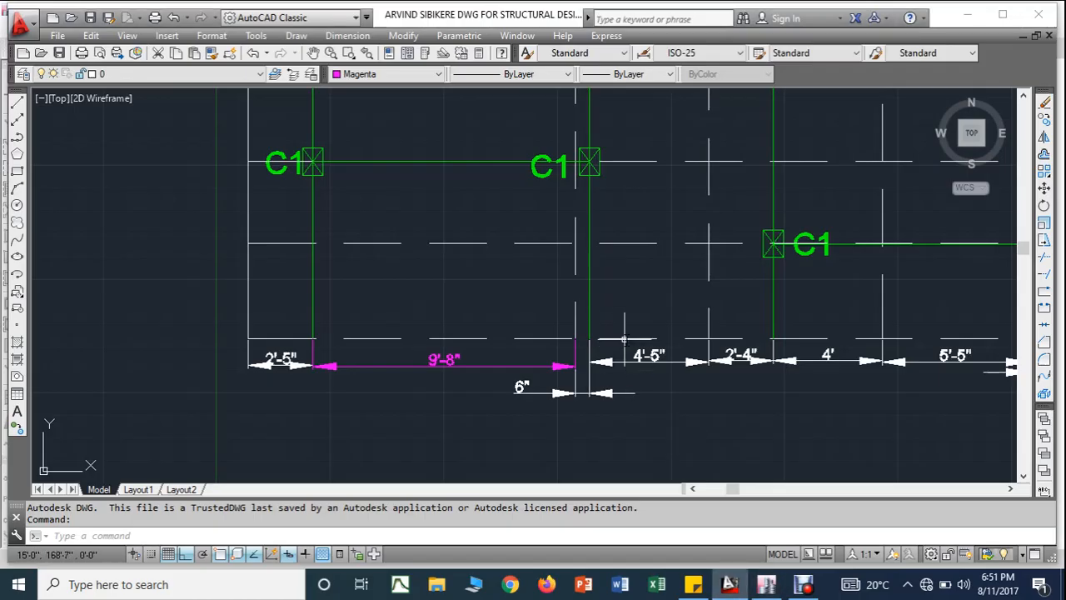
scroll(644, 306, down, 2)
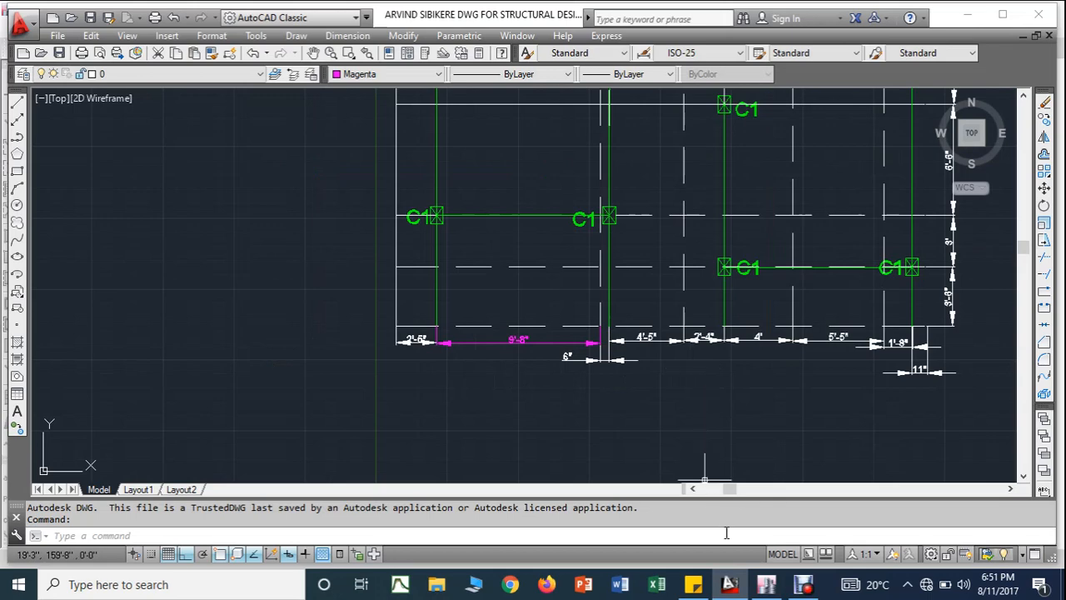
click(766, 584)
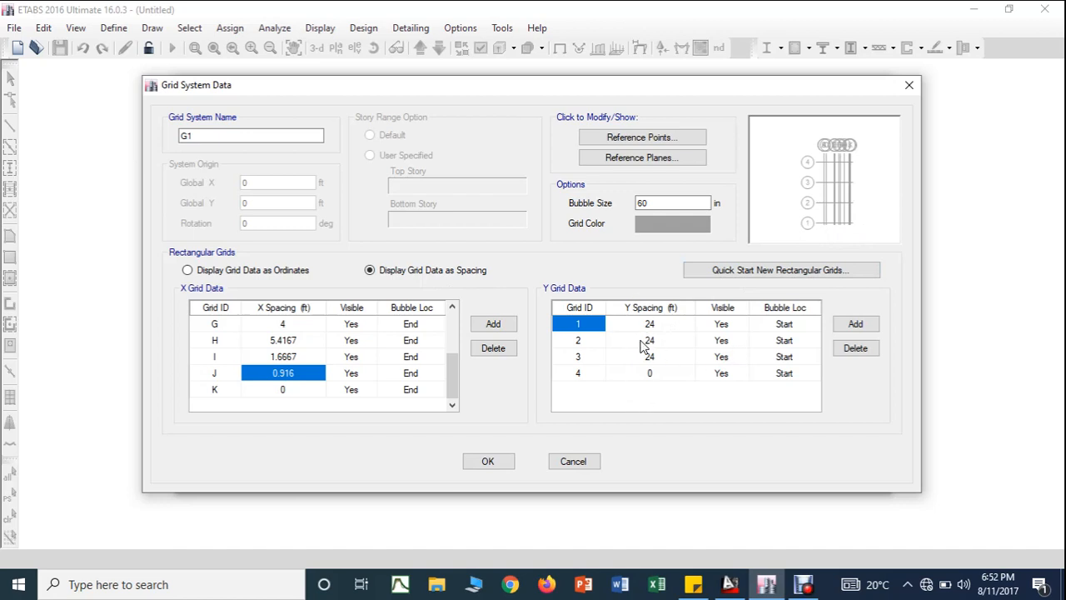
click(596, 374)
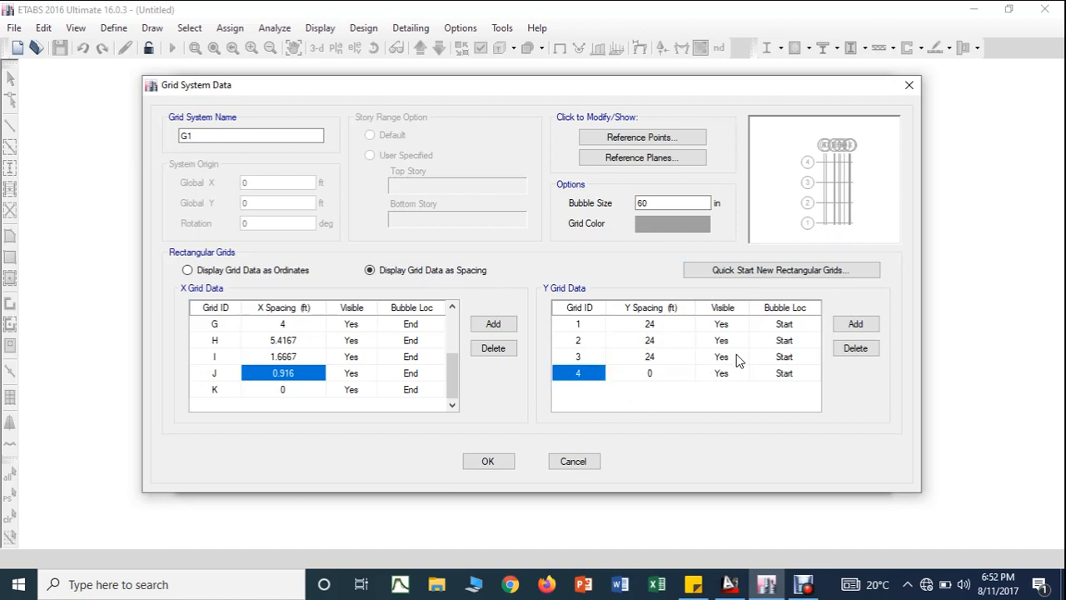
click(843, 353)
click(842, 353)
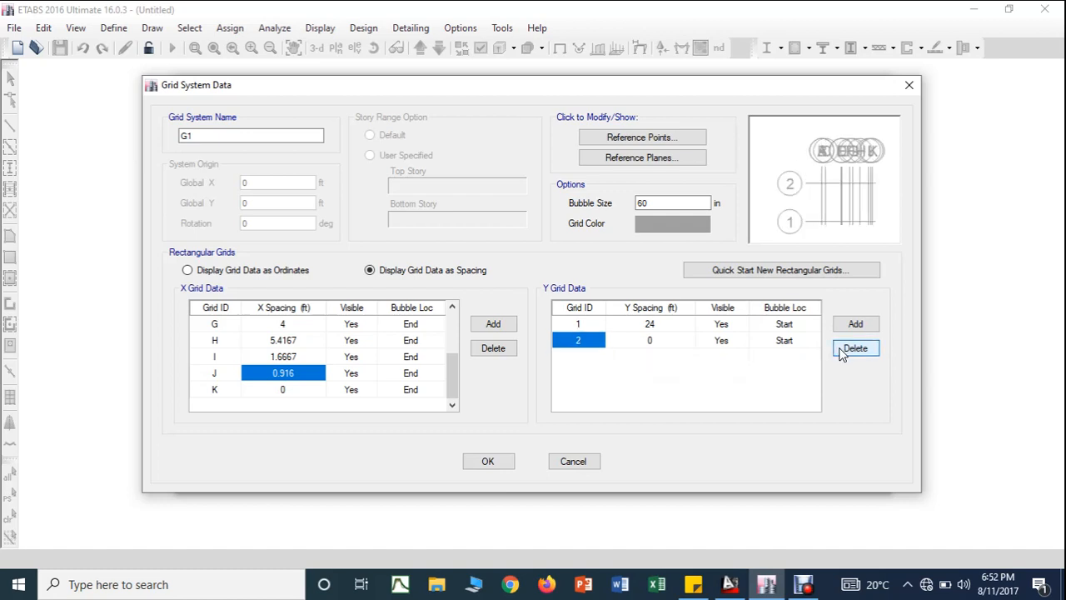
click(841, 354)
Step: Add a second Y grid line to the Y grid data and select its spacing
click(669, 323)
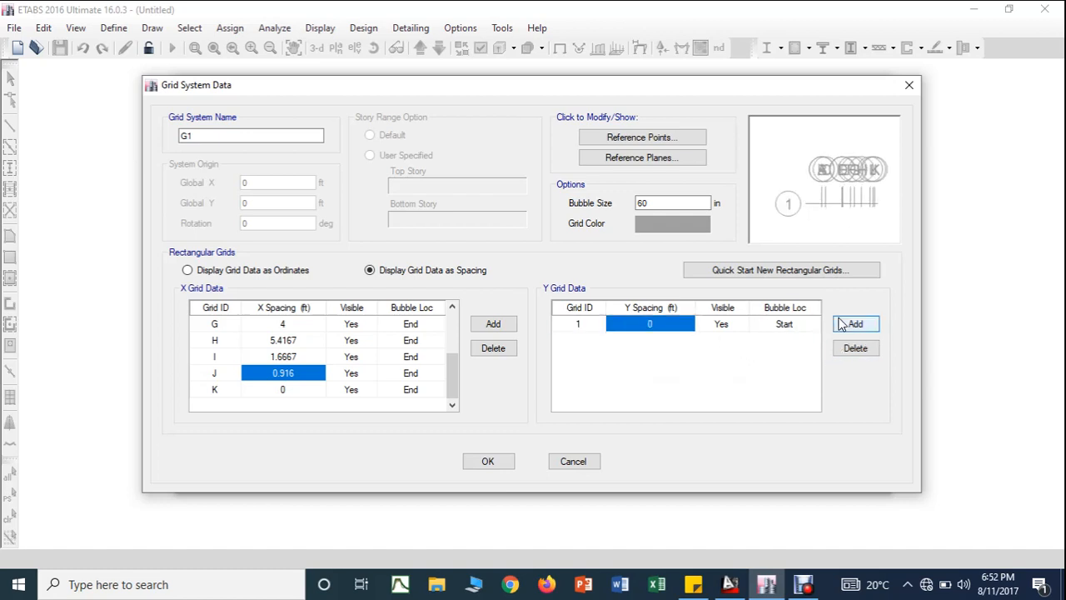
click(843, 324)
click(682, 340)
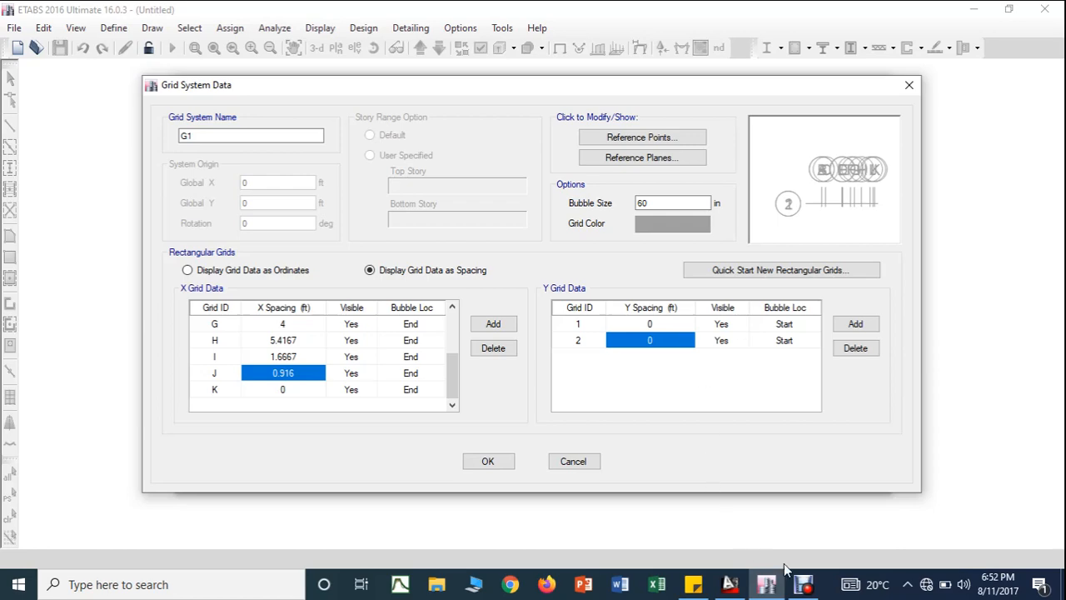
click(804, 583)
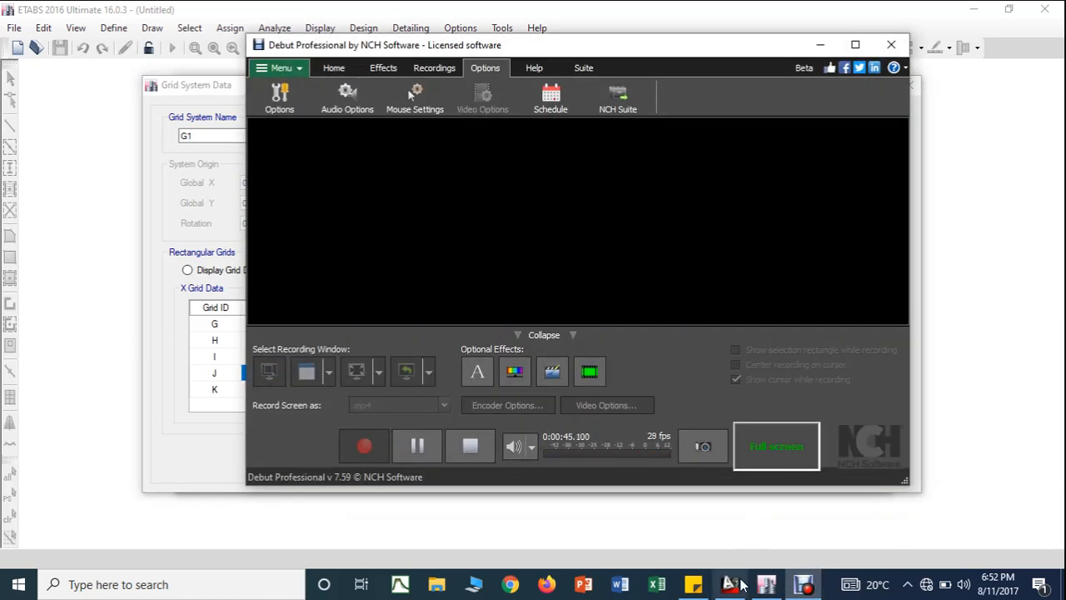
click(804, 583)
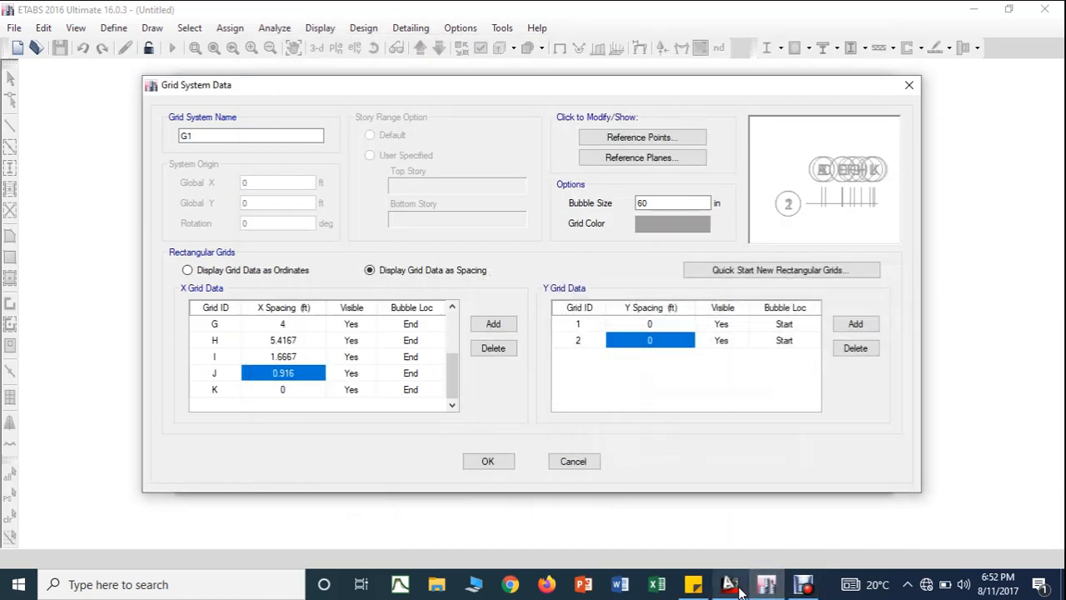
Step: Add a third Y grid line and set the spacing of Y grid 2 to 3'6, using the AutoCAD plan's lowest vertical dimension
click(732, 586)
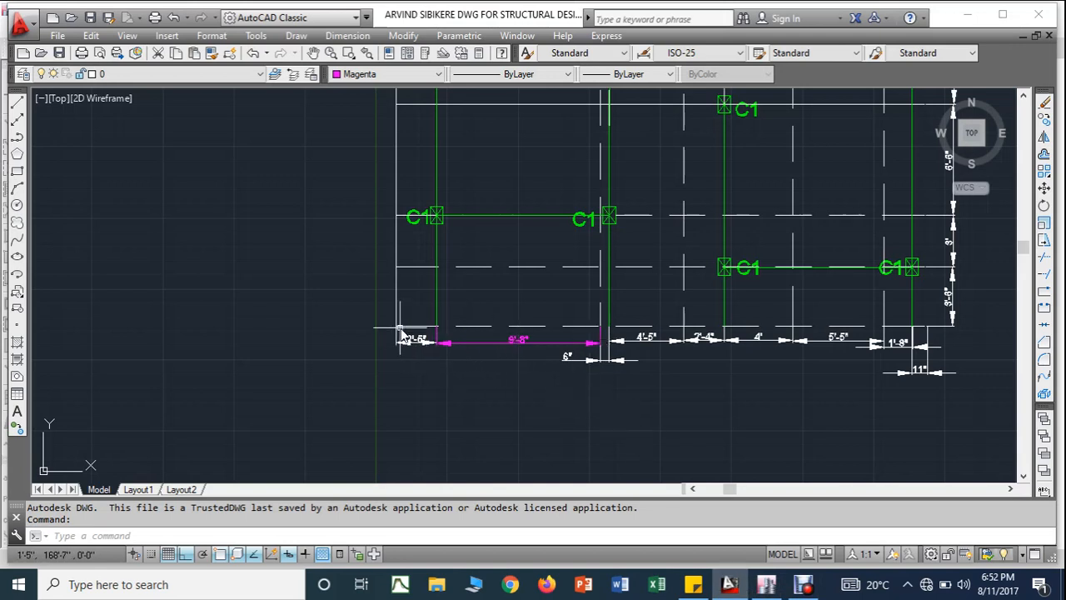
middle_drag(882, 337, 587, 334)
scroll(659, 307, up, 4)
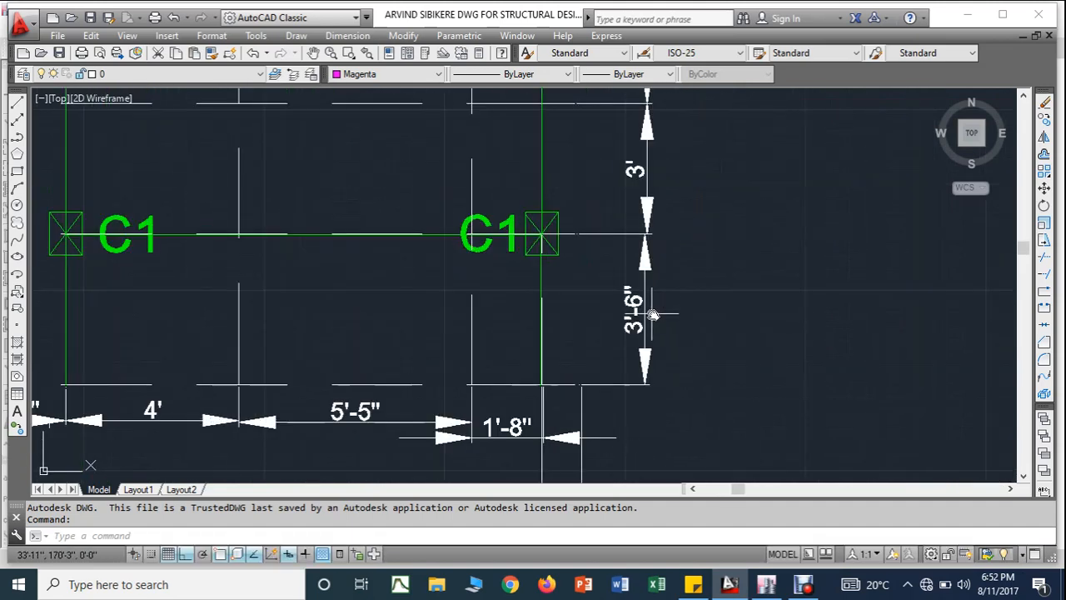
mouse_move(652, 314)
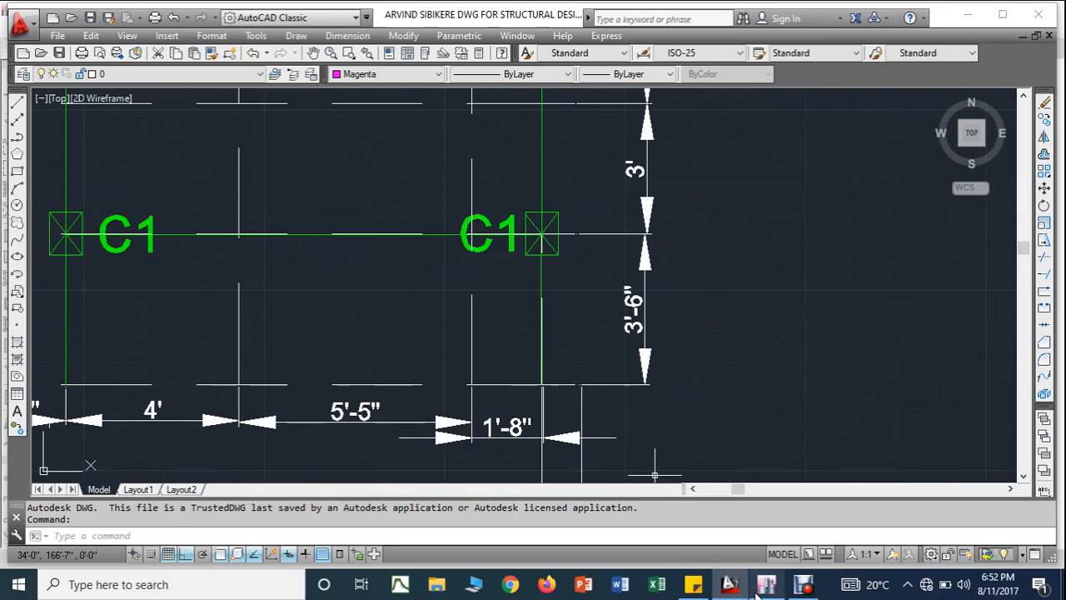
click(762, 588)
click(650, 340)
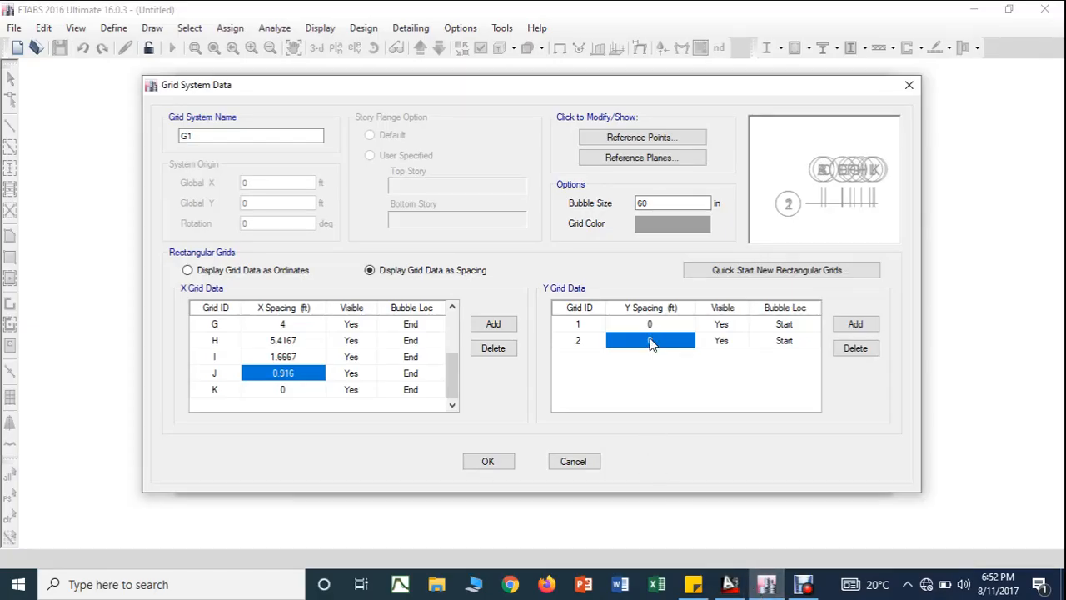
text(3'6)
click(855, 323)
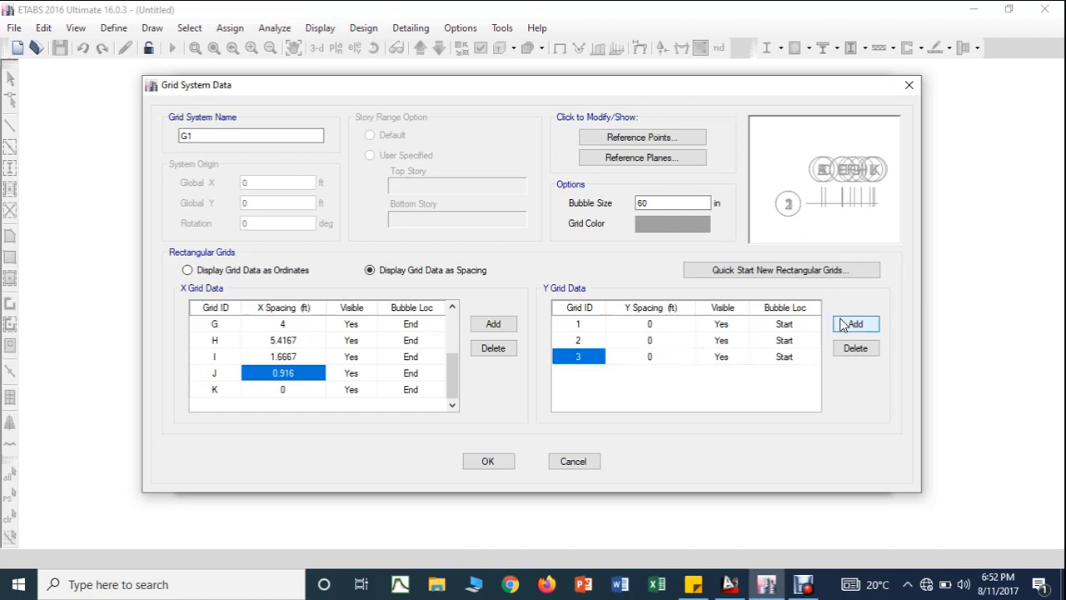
click(669, 341)
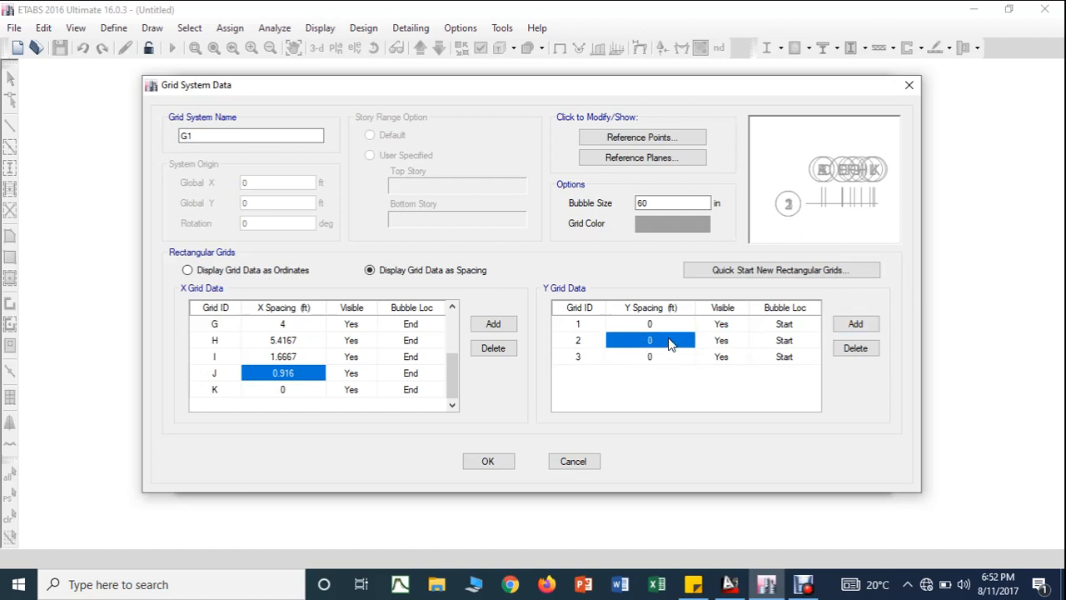
text(3'6)
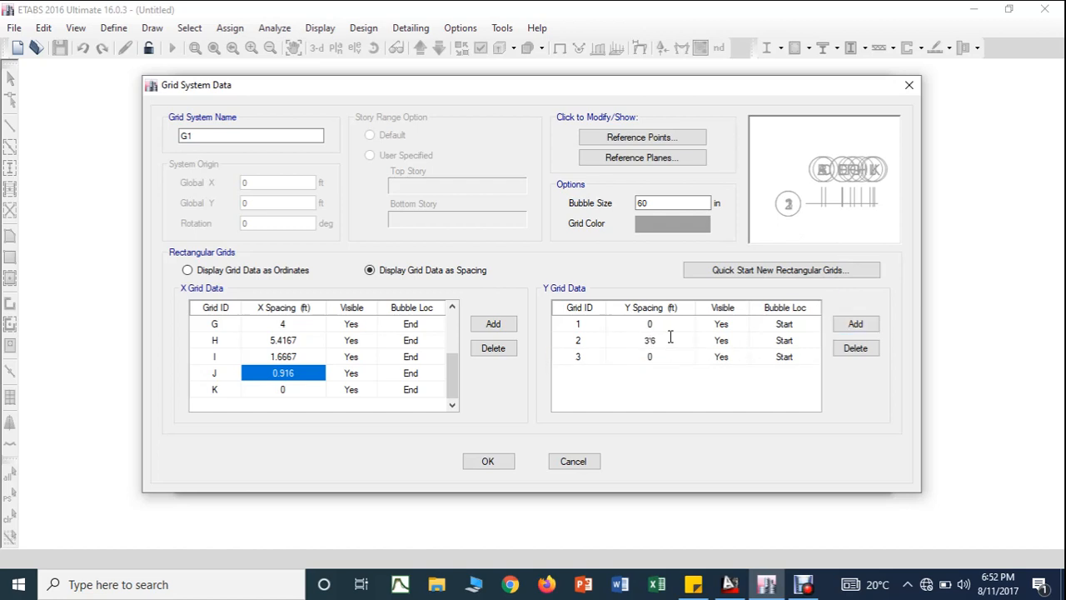
Step: Add a fourth Y grid line and set the spacing of Y grid 3 to 3 ft according to the AutoCAD plan
click(855, 324)
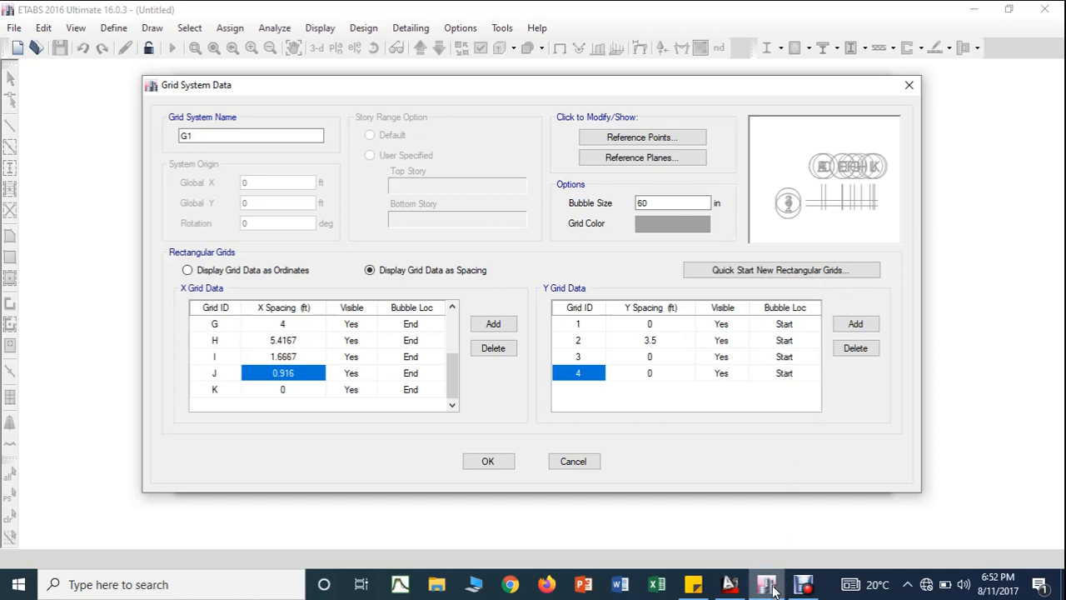
mouse_move(772, 587)
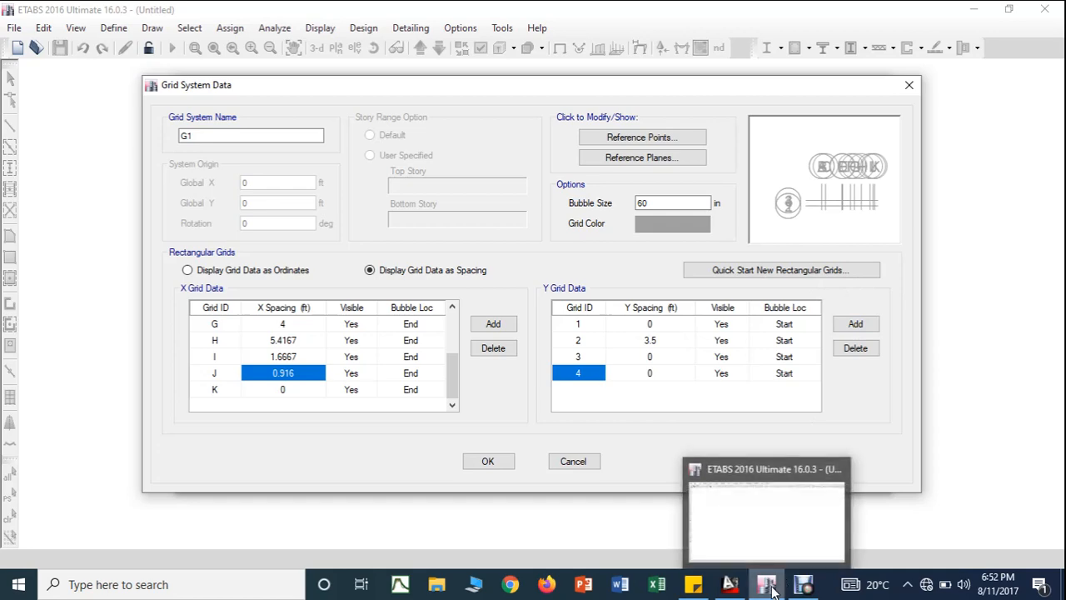
click(729, 584)
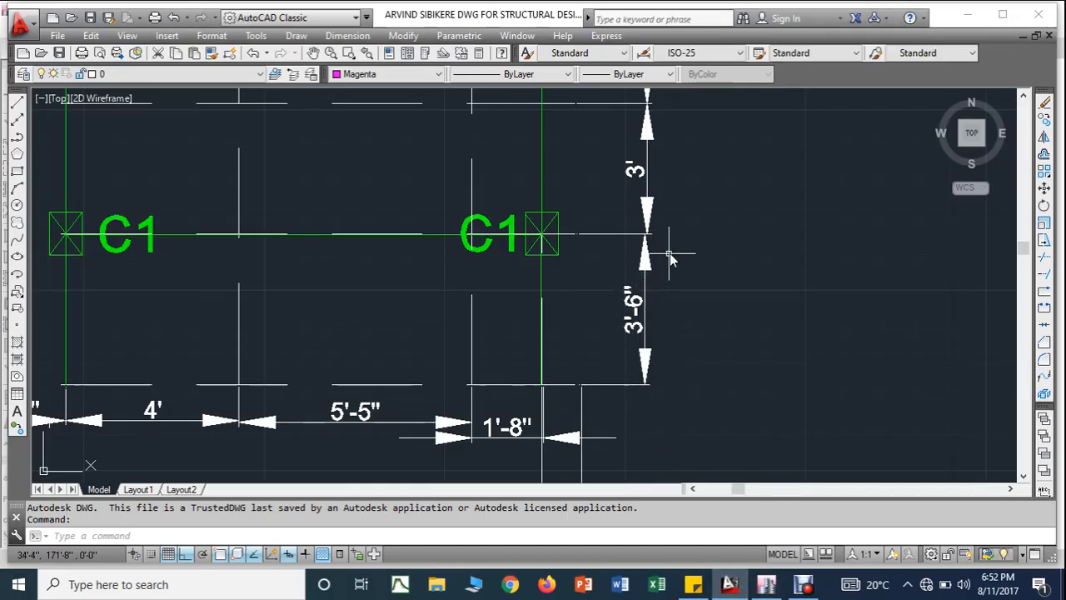
mouse_move(677, 278)
middle_down()
mouse_move(690, 295)
mouse_move(712, 419)
middle_up()
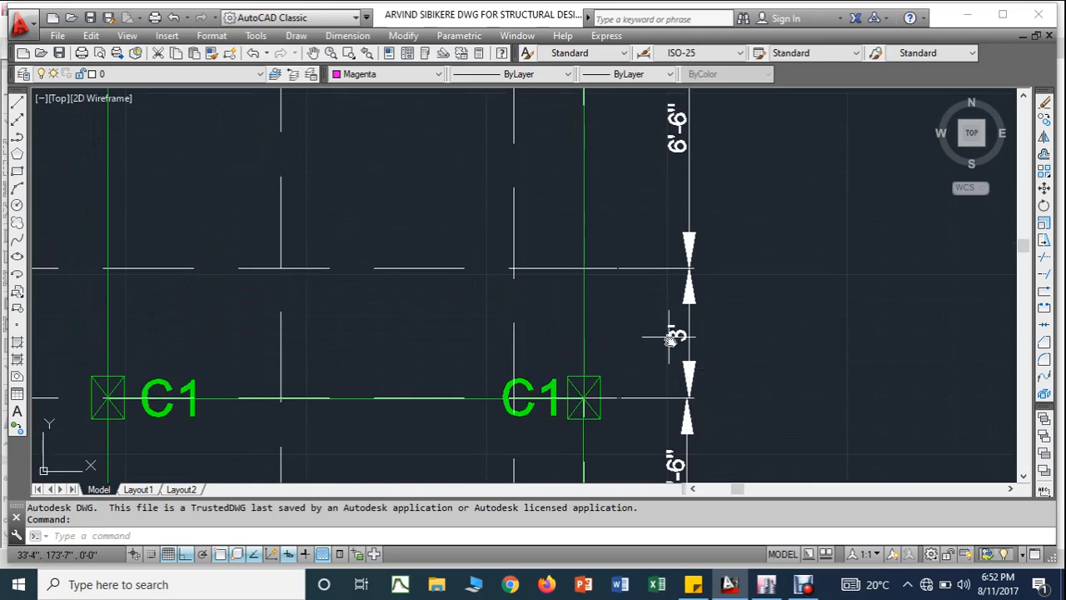
click(770, 585)
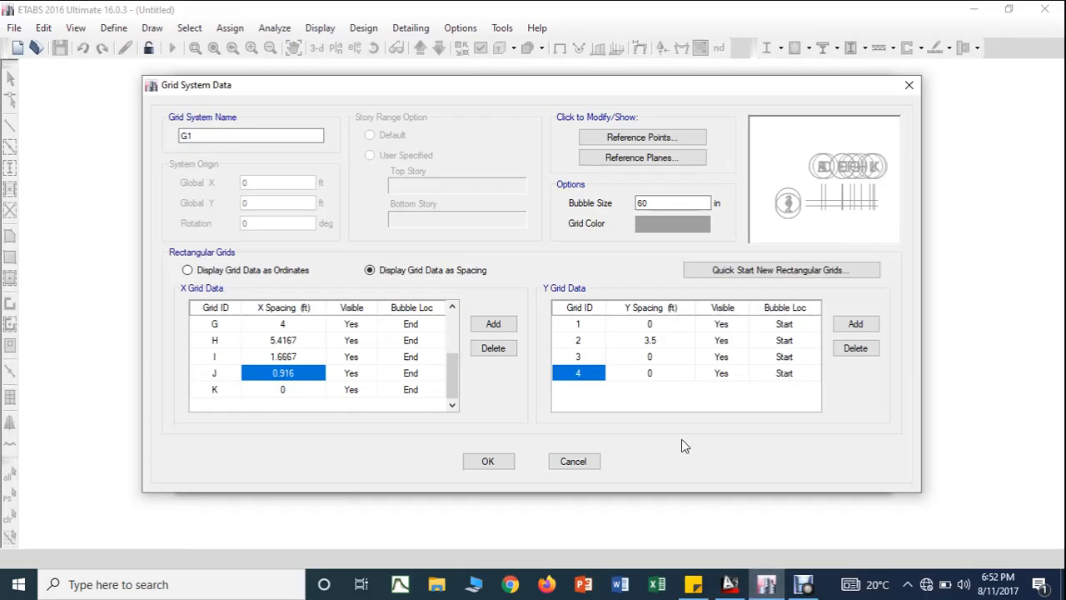
click(658, 358)
text(3)
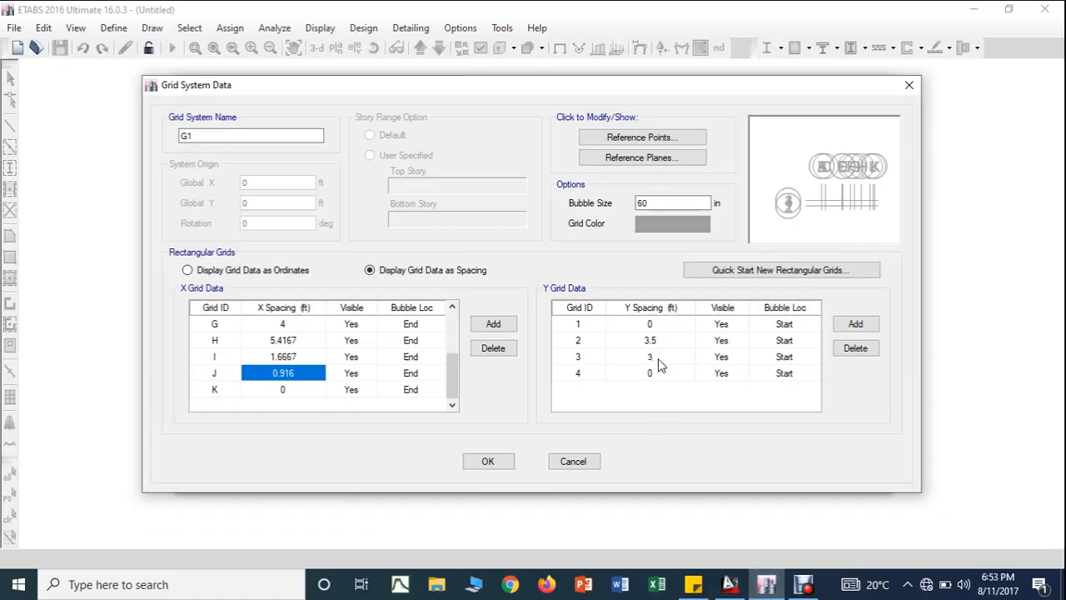
Step: Add a fifth Y grid line and set the spacing of Y grid 4 to 6'6, taken from the AutoCAD plan
click(855, 323)
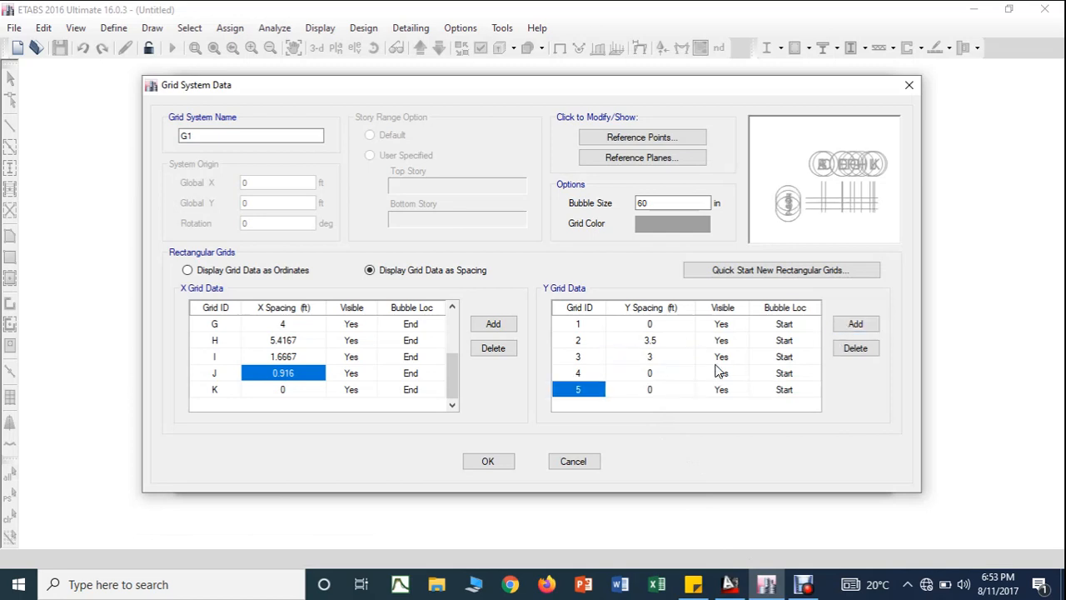
click(669, 374)
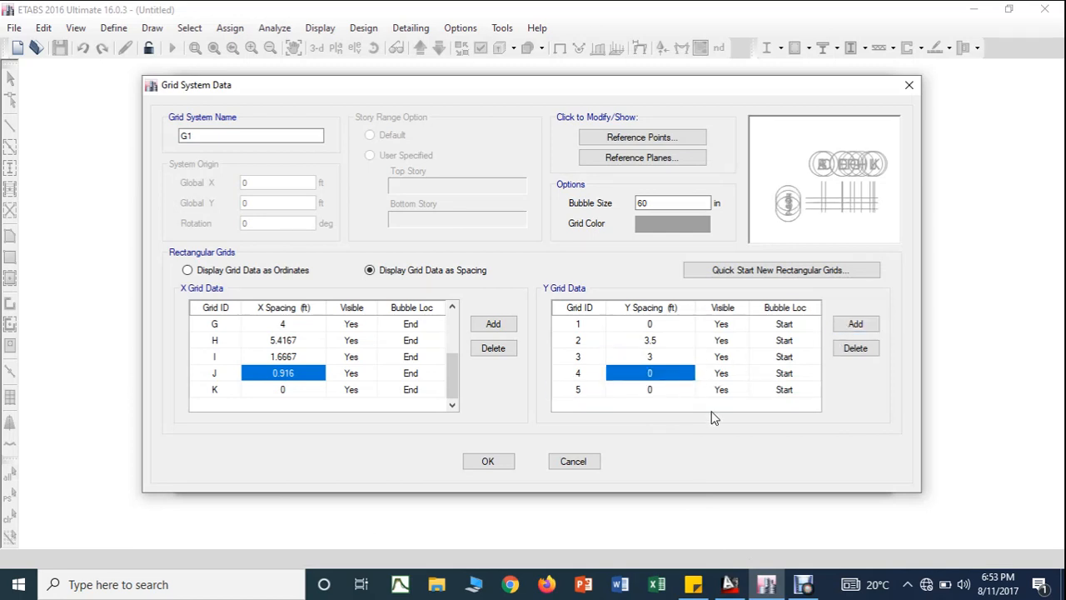
click(730, 583)
middle_drag(751, 209, 757, 370)
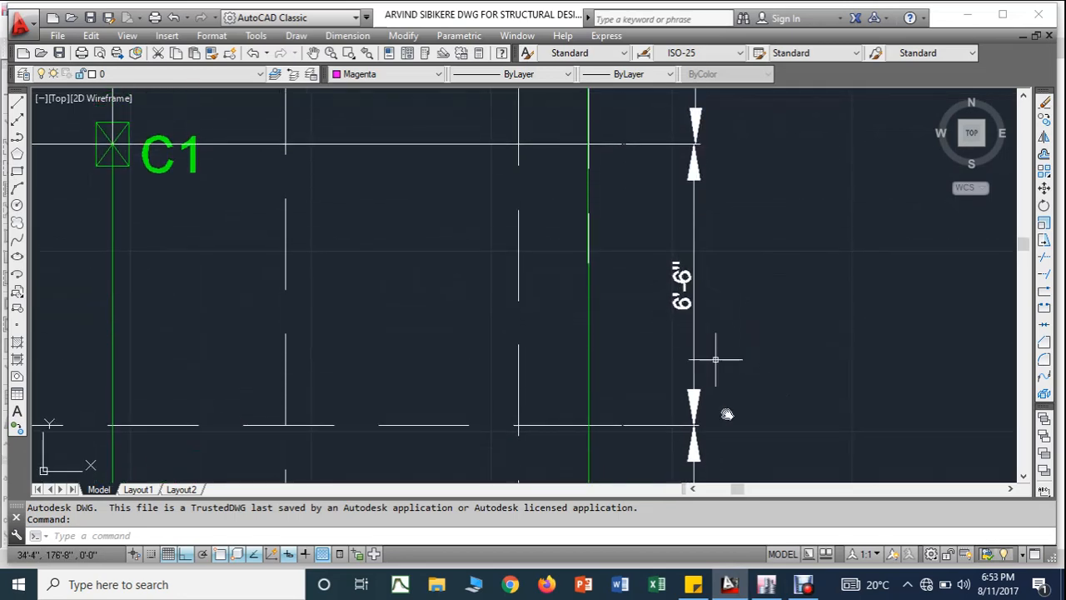
click(764, 585)
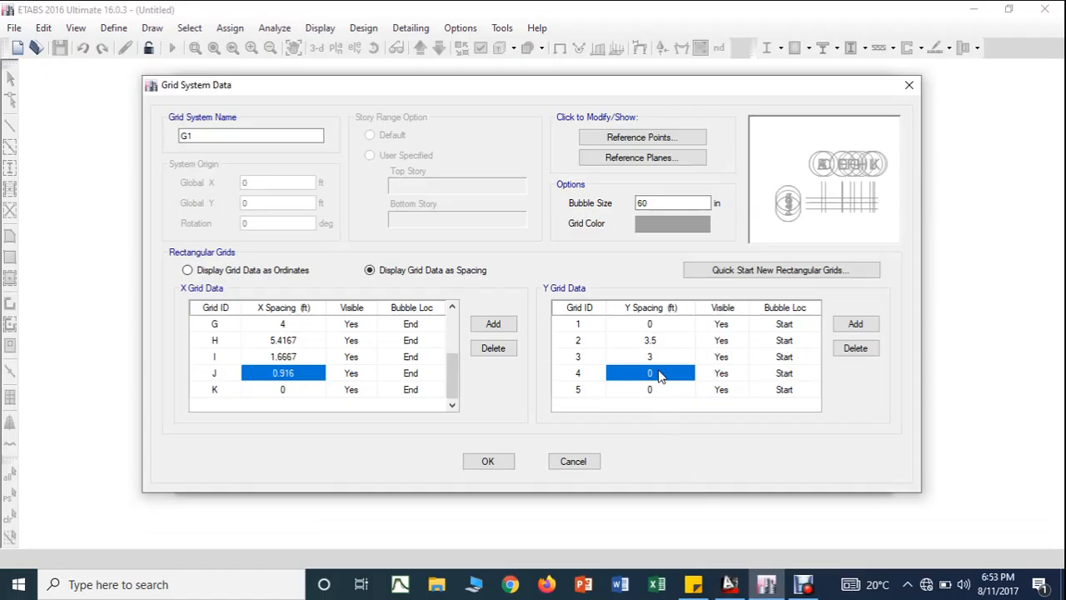
text(6)
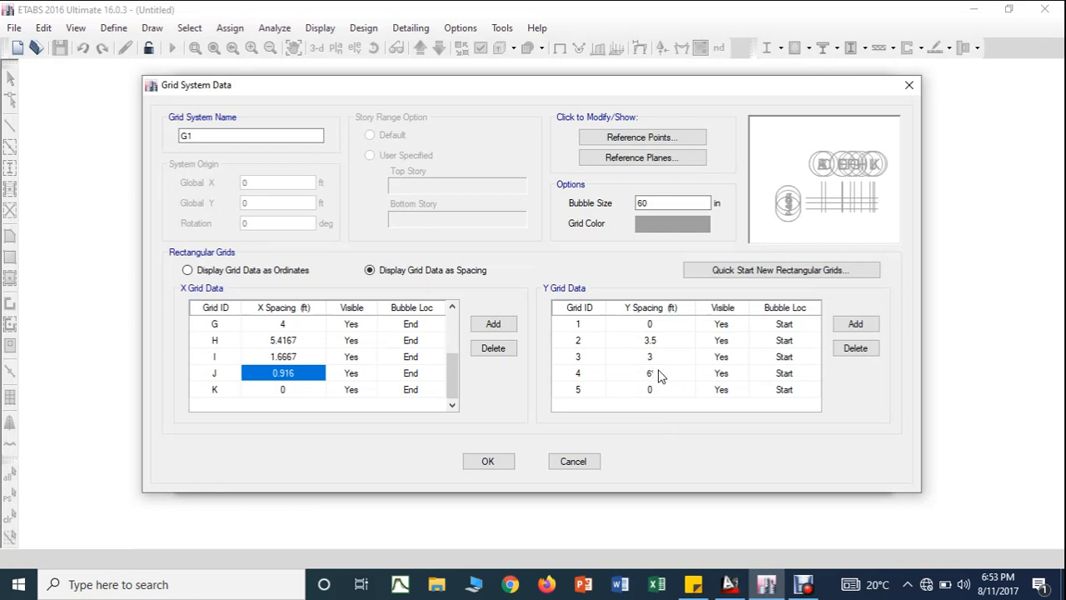
text(.5)
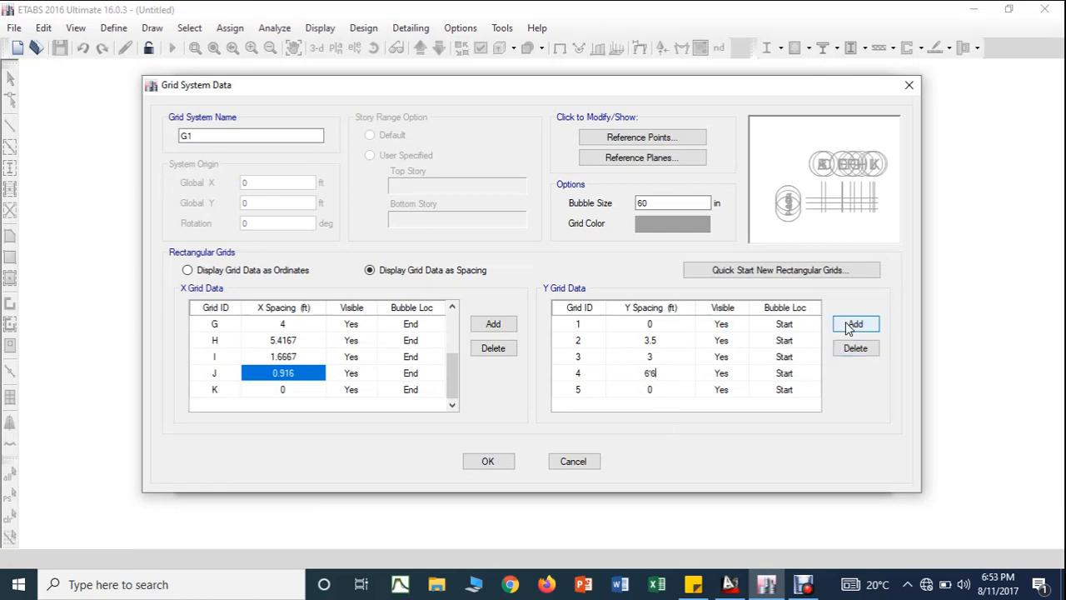
Step: Add a sixth Y grid line and set the spacing of Y grid 5 to 4 ft as dimensioned in the AutoCAD plan
click(855, 324)
click(655, 375)
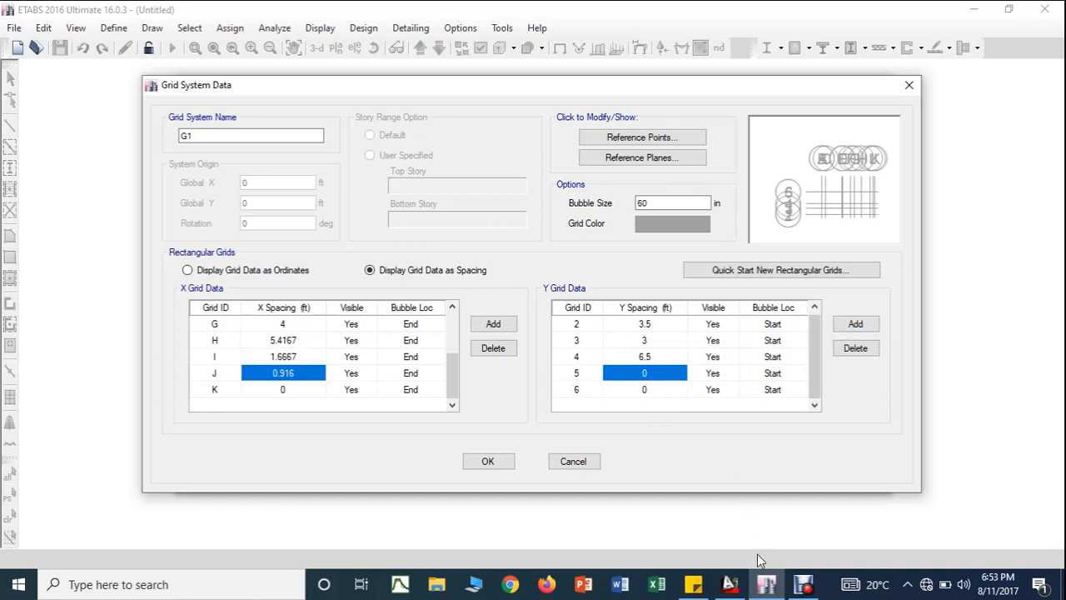
click(731, 584)
scroll(714, 196, down, 1)
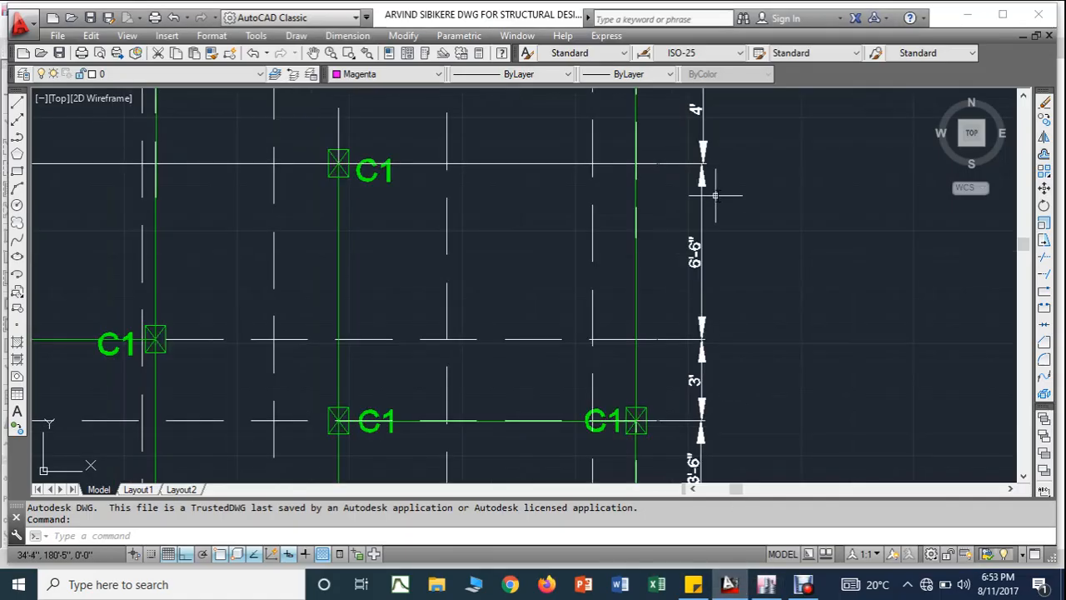
middle_drag(713, 143, 712, 336)
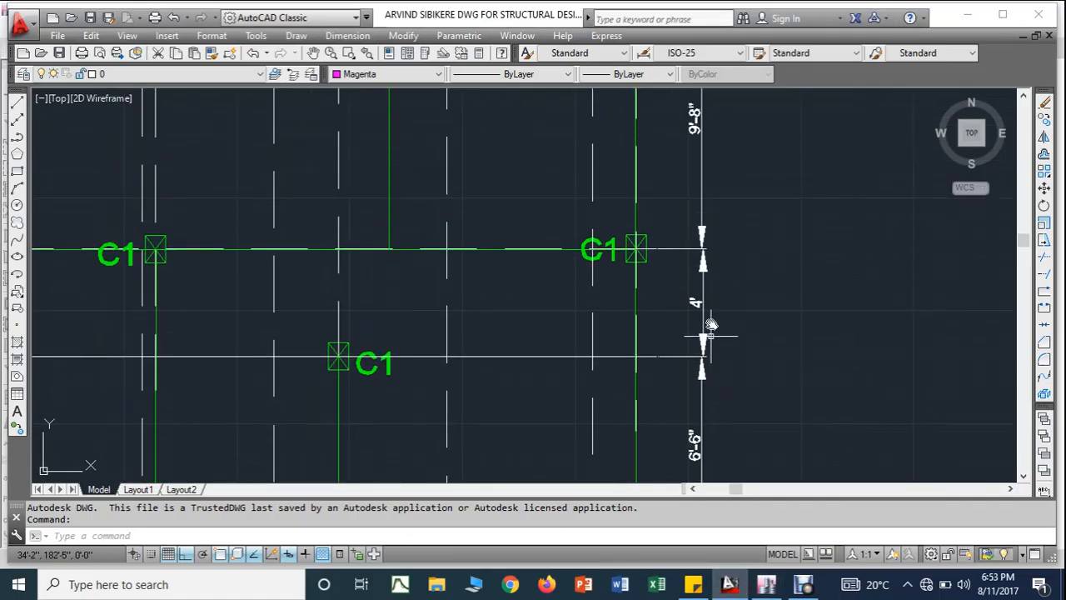
mouse_move(764, 587)
click(704, 479)
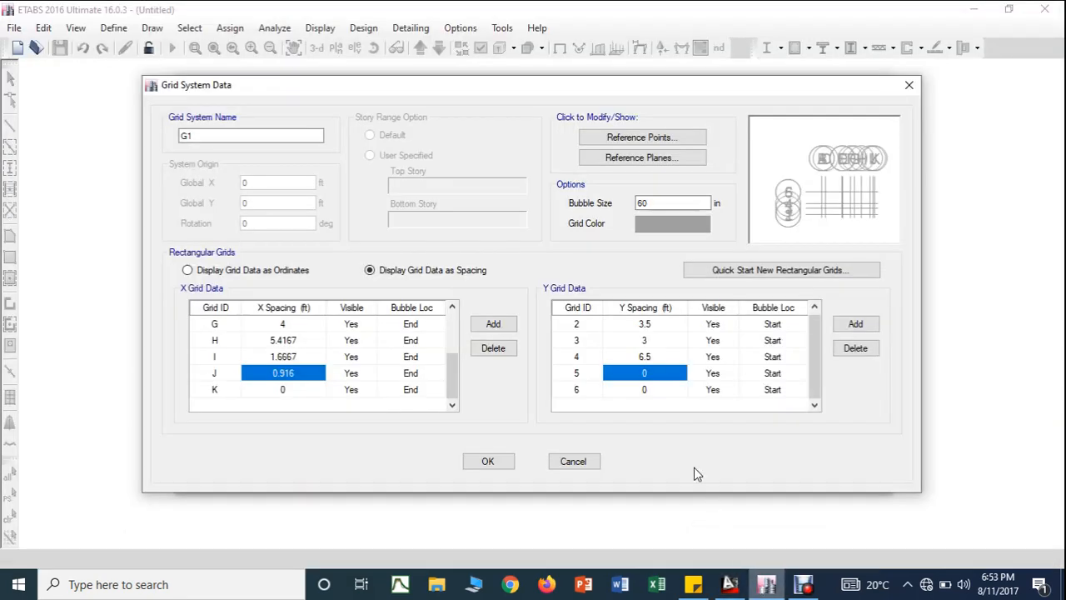
text(4)
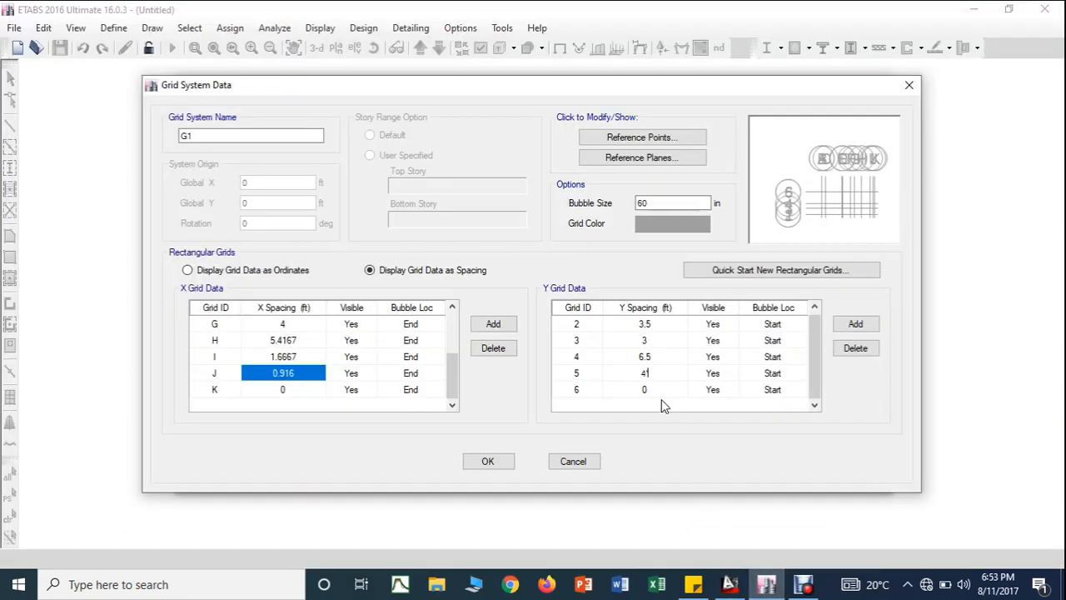
Step: Add a seventh Y grid line and set the spacing of Y grid 6 to 9'8, taken from the AutoCAD plan
click(854, 324)
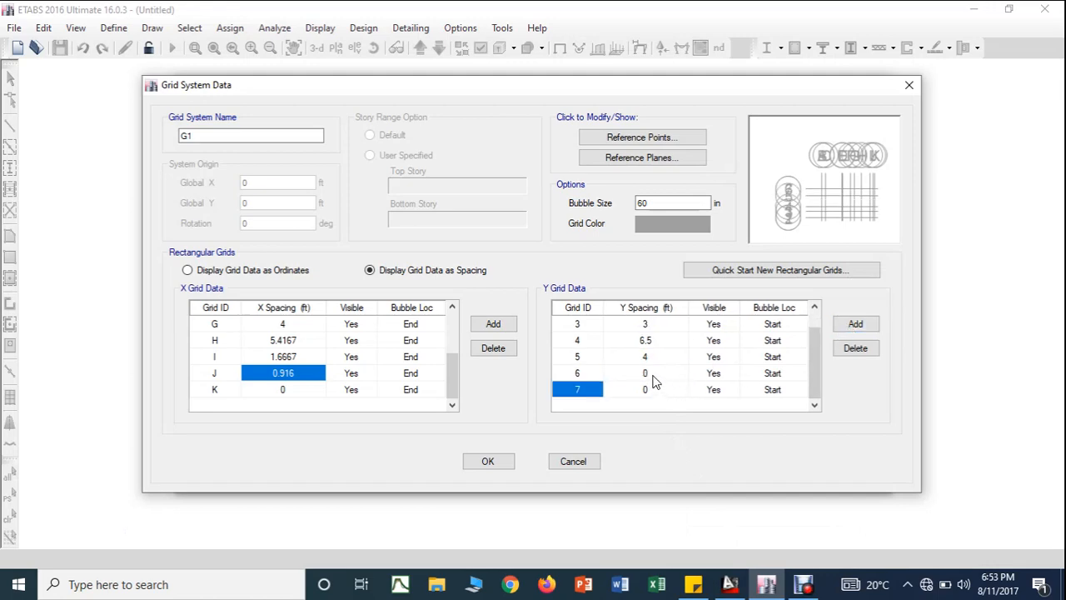
click(650, 373)
click(730, 585)
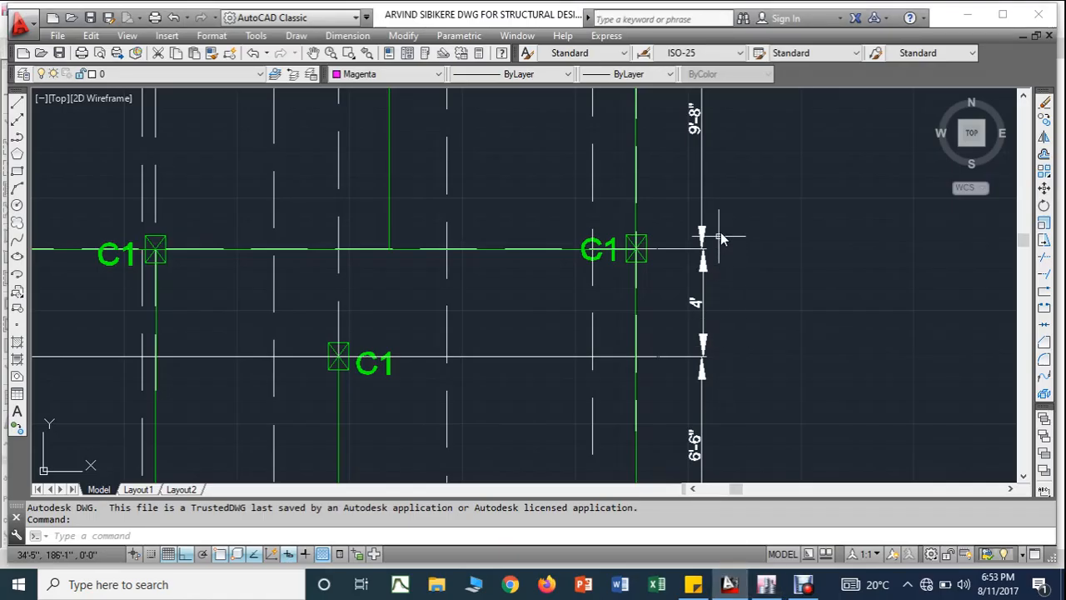
middle_drag(719, 239, 726, 418)
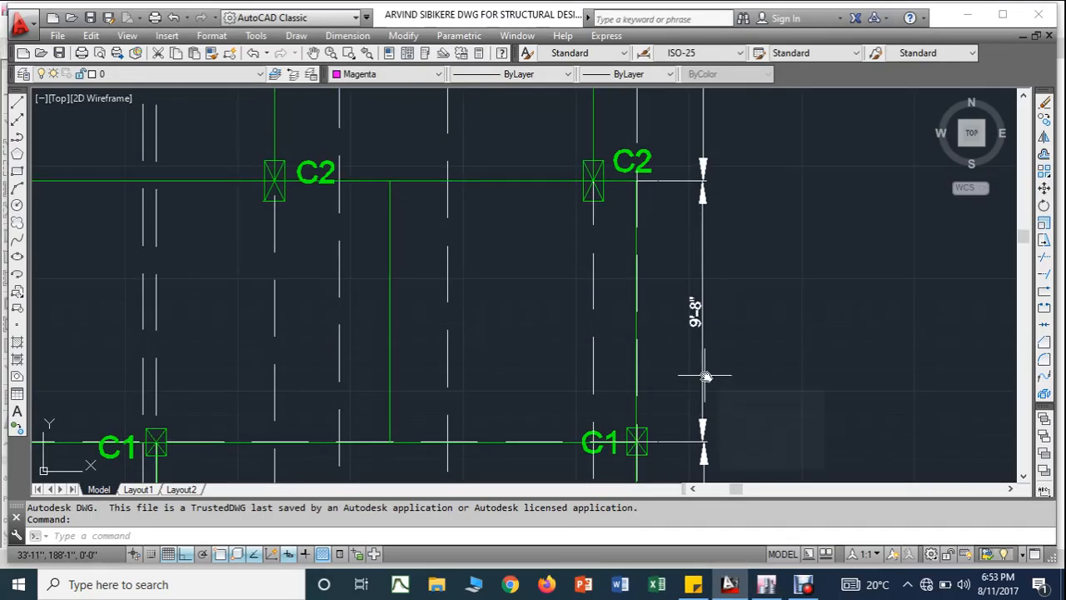
click(764, 587)
text(9'8)
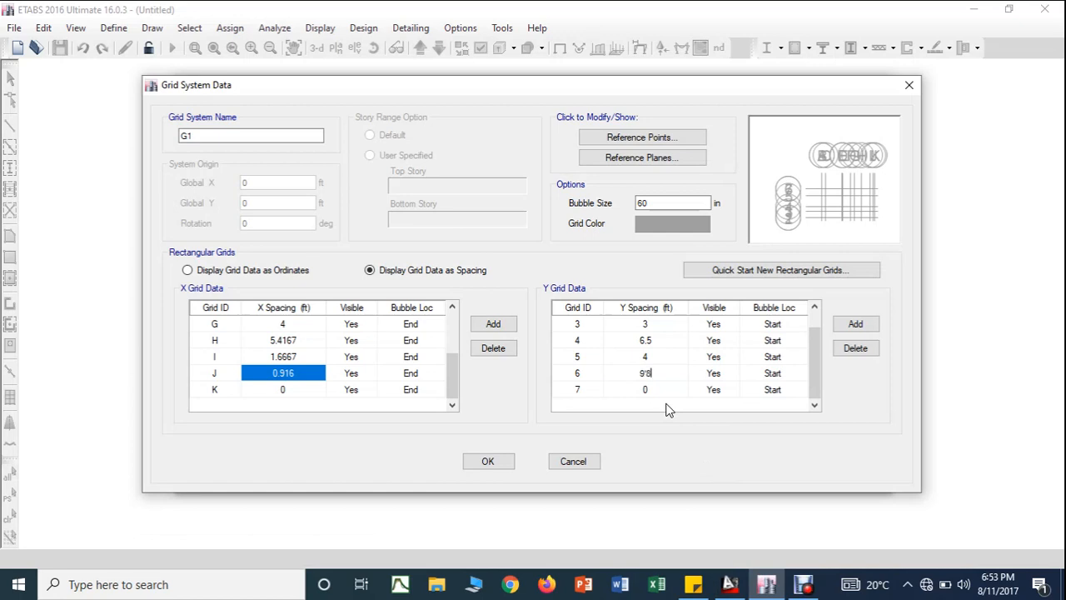
Step: Add an eighth Y grid line and set the spacing of Y grid 7 to 20'11 as dimensioned in the AutoCAD plan
click(854, 325)
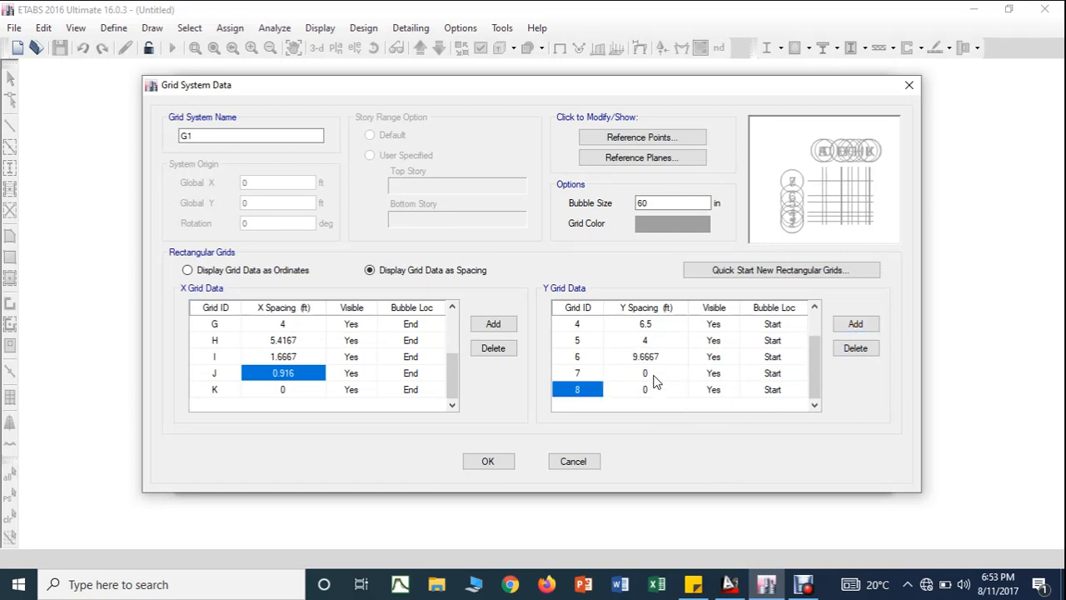
click(730, 583)
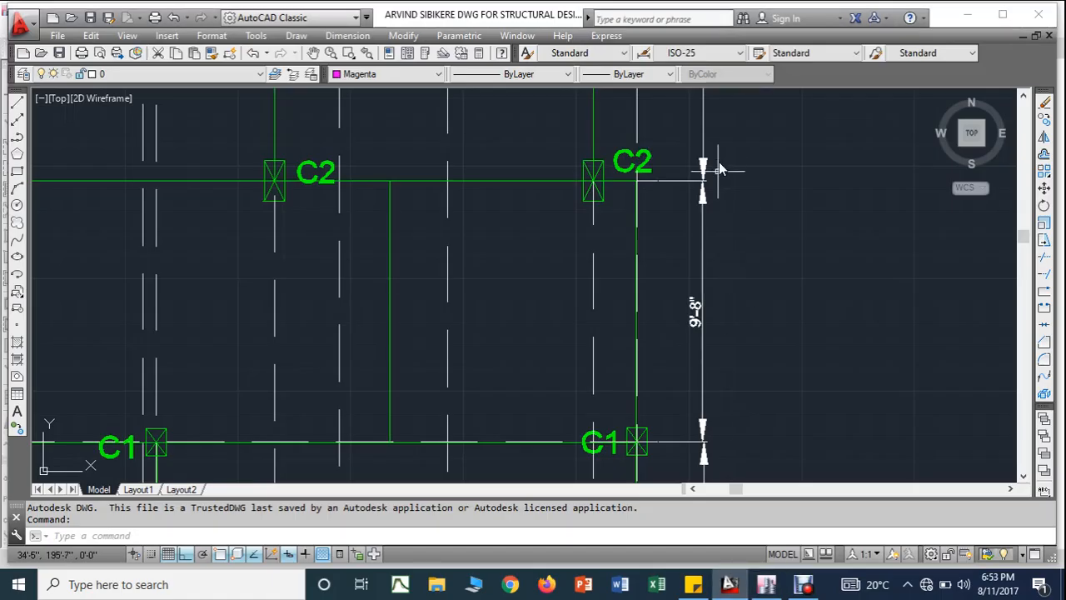
scroll(720, 167, down, 3)
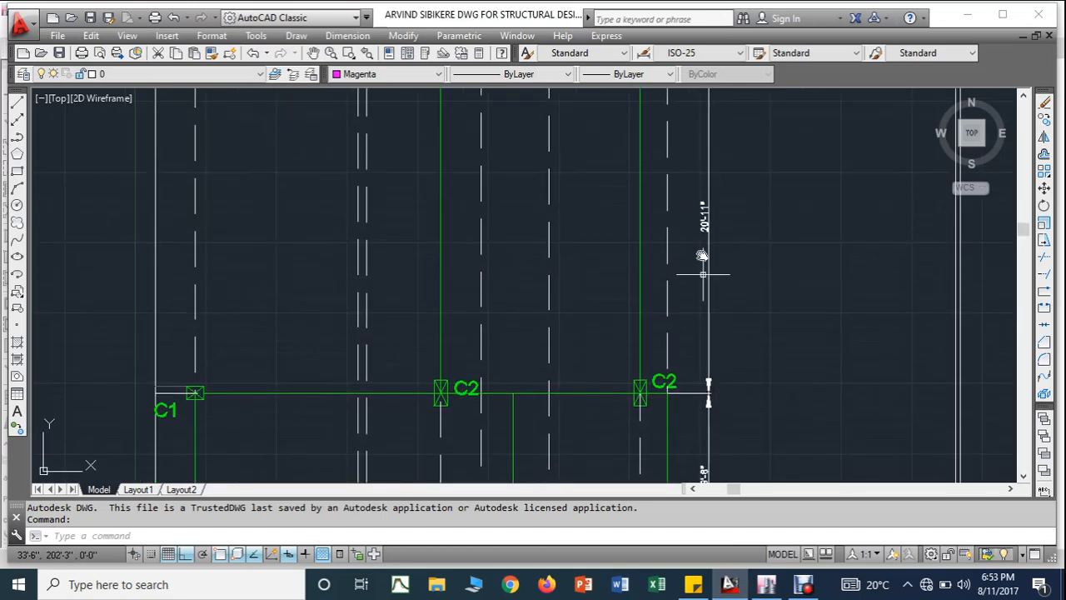
scroll(707, 266, up, 5)
mouse_move(711, 267)
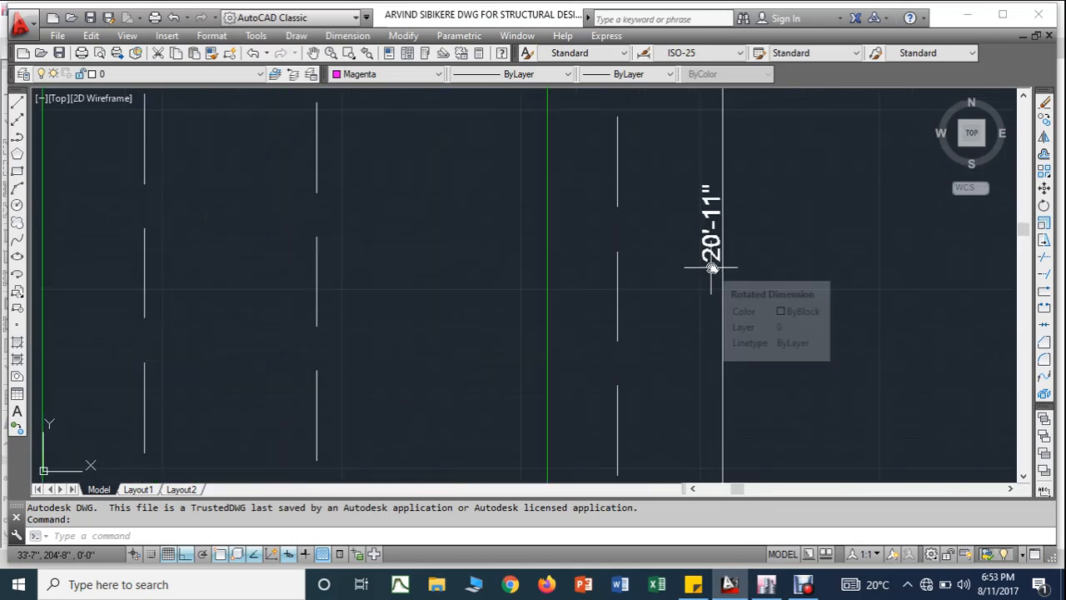
click(766, 584)
text(20)
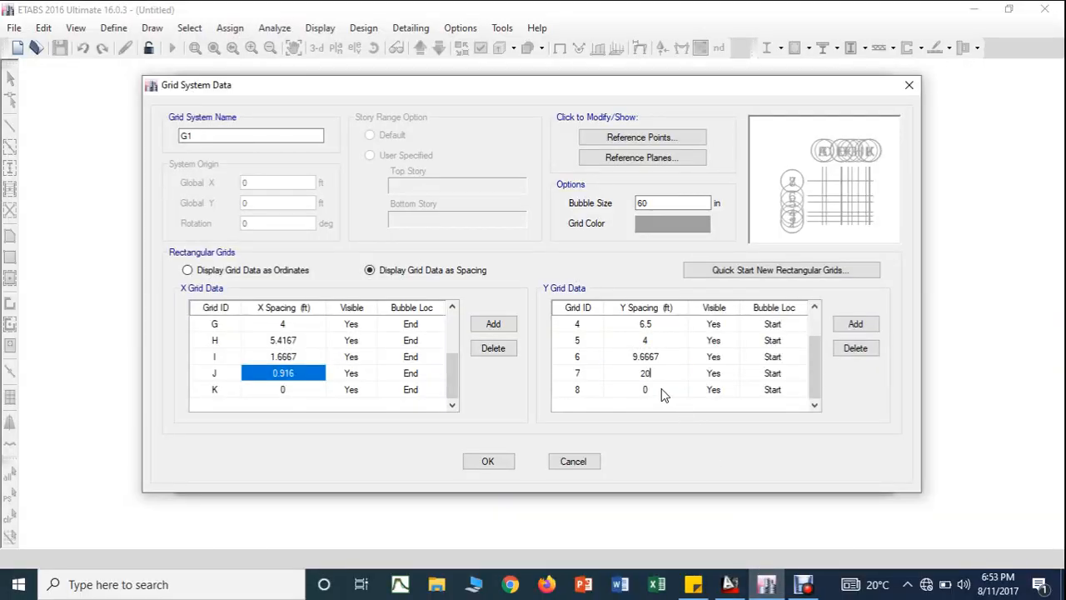
text('11)
Step: Add a ninth Y grid line and set the spacing of Y grid 8 to 12'1 according to the AutoCAD plan
click(844, 326)
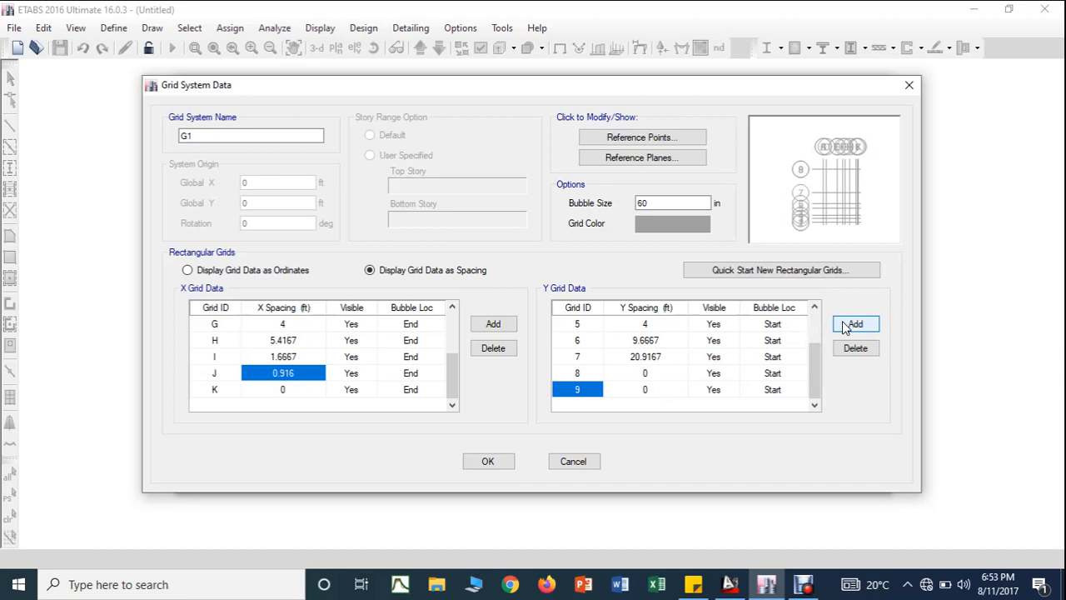
click(659, 374)
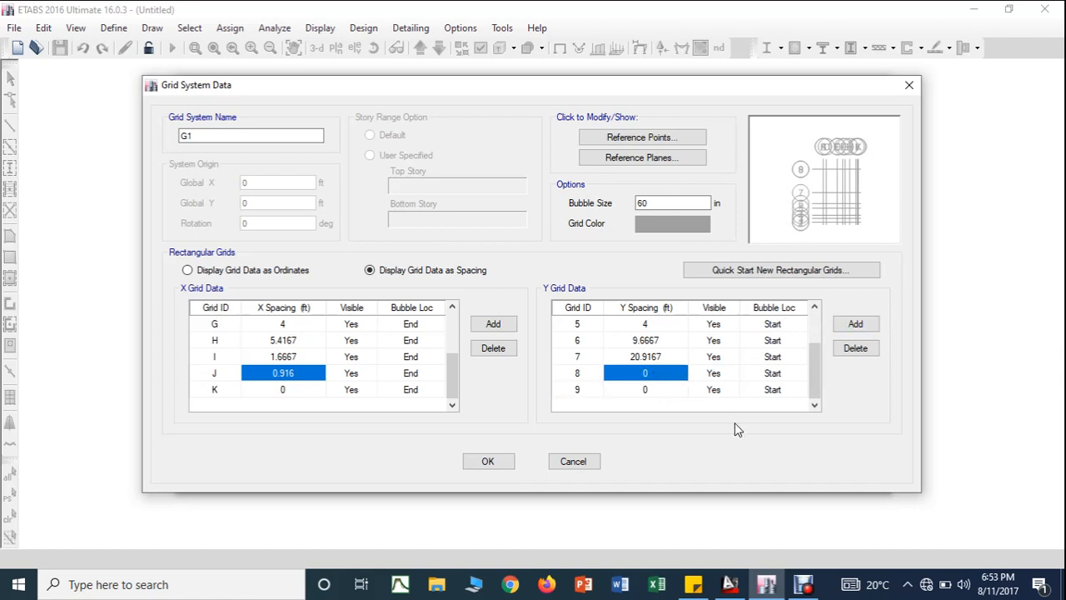
click(729, 583)
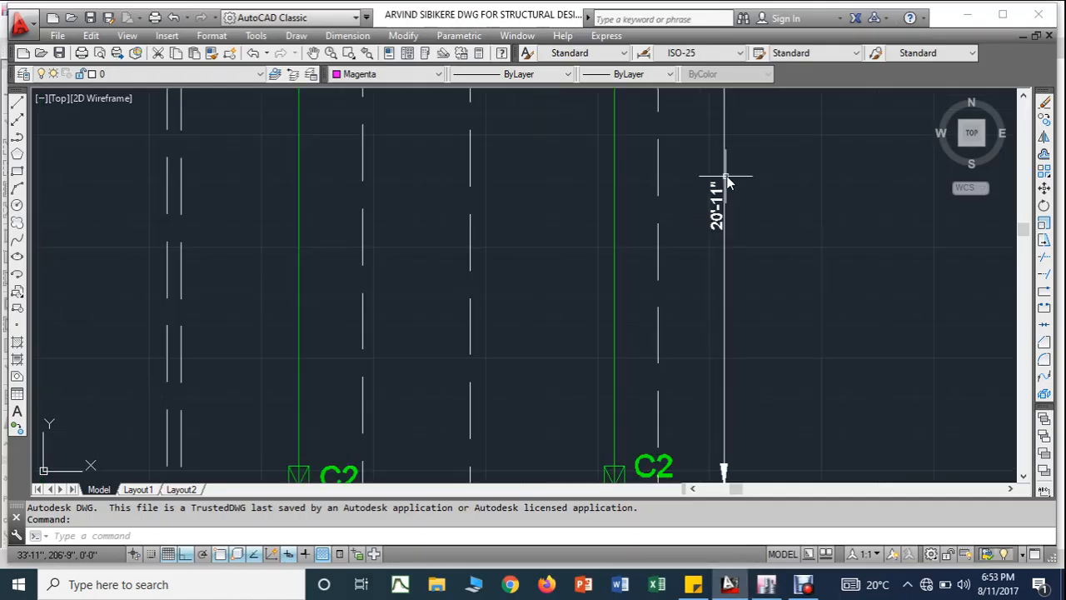
middle_drag(726, 231, 721, 425)
middle_drag(742, 175, 638, 473)
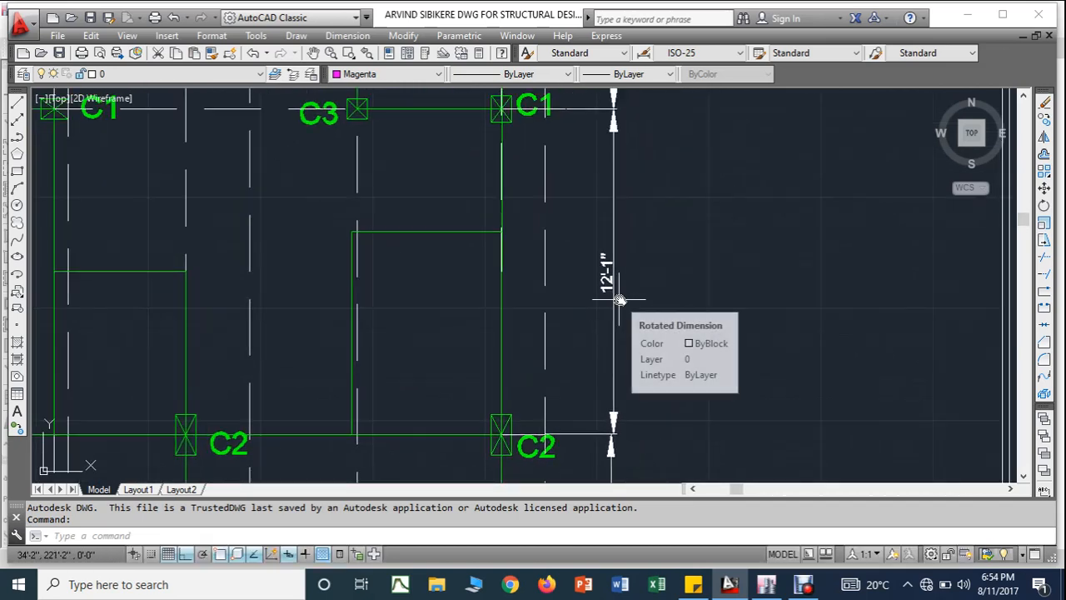
click(768, 583)
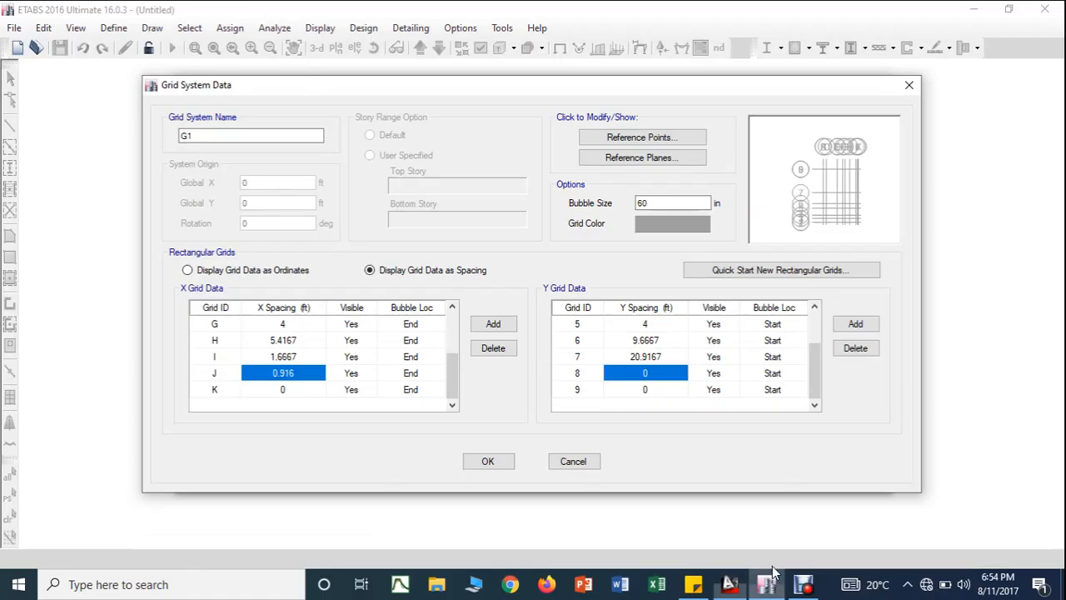
text(12)
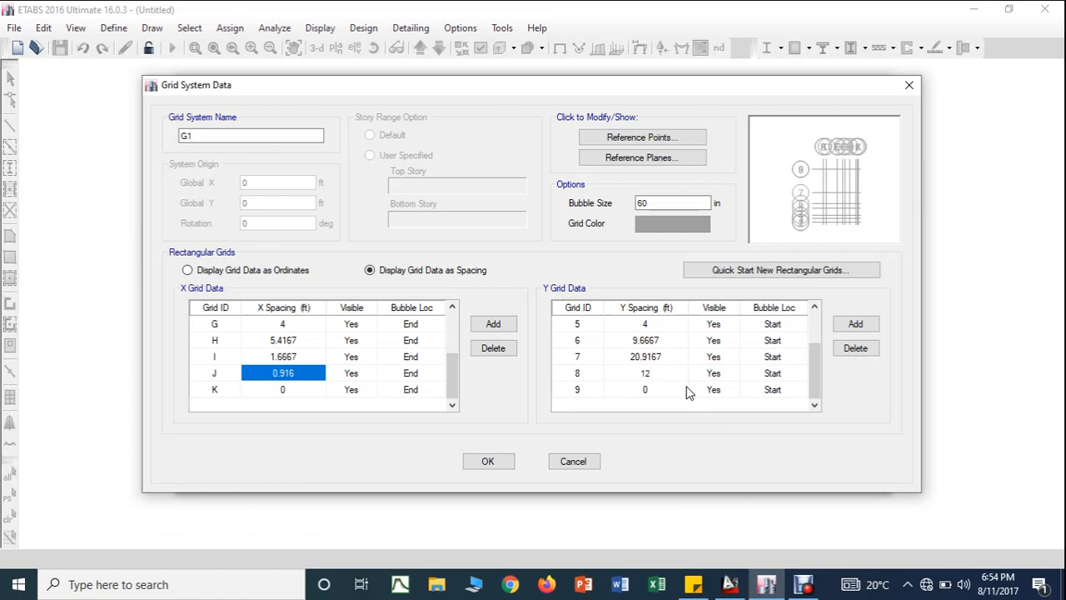
text('1)
Step: Add a tenth Y grid line and set the spacing of Y grid 9 to 8'9, read from the AutoCAD plan
click(856, 324)
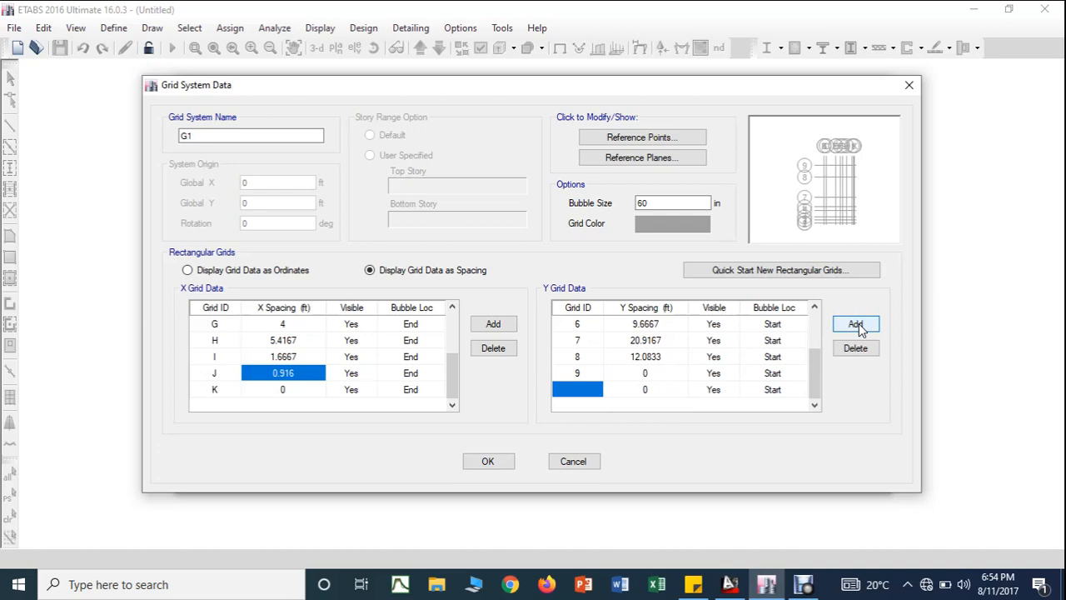
click(670, 366)
click(729, 584)
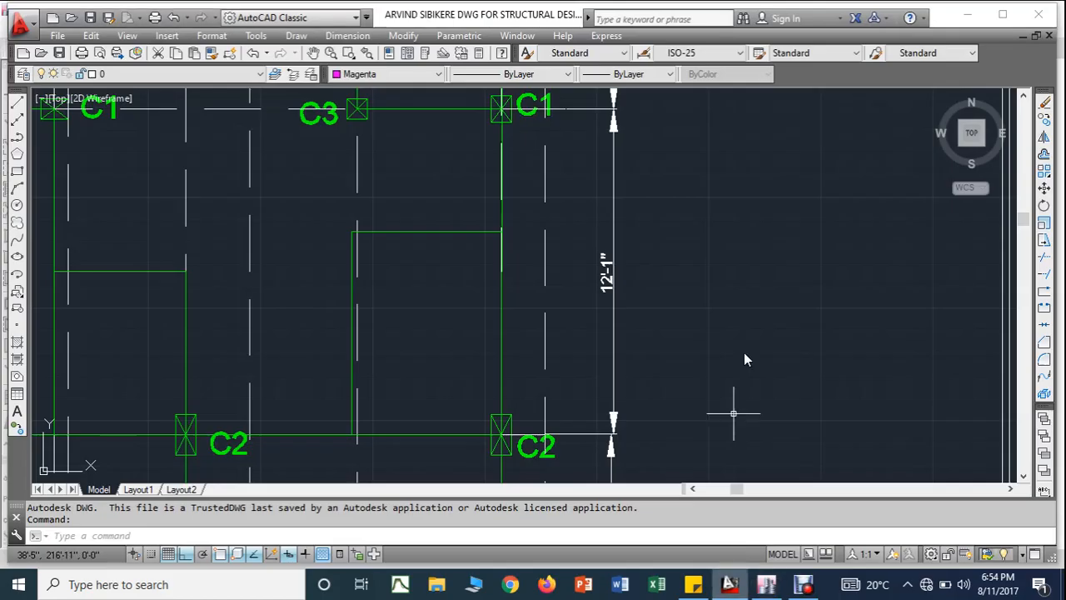
middle_drag(738, 210, 737, 383)
middle_drag(638, 172, 664, 281)
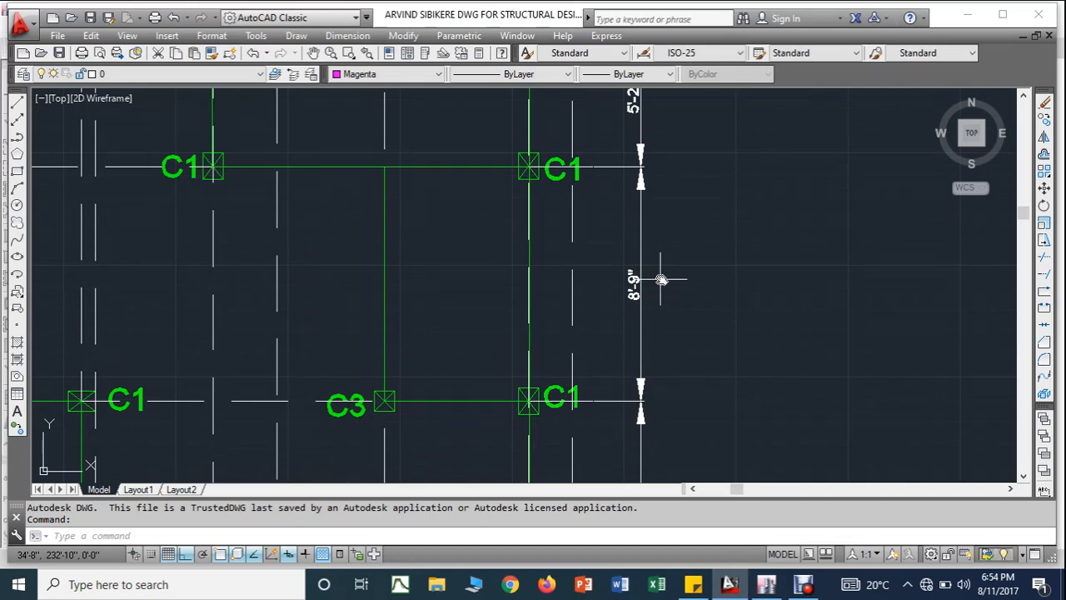
key(alt+Tab)
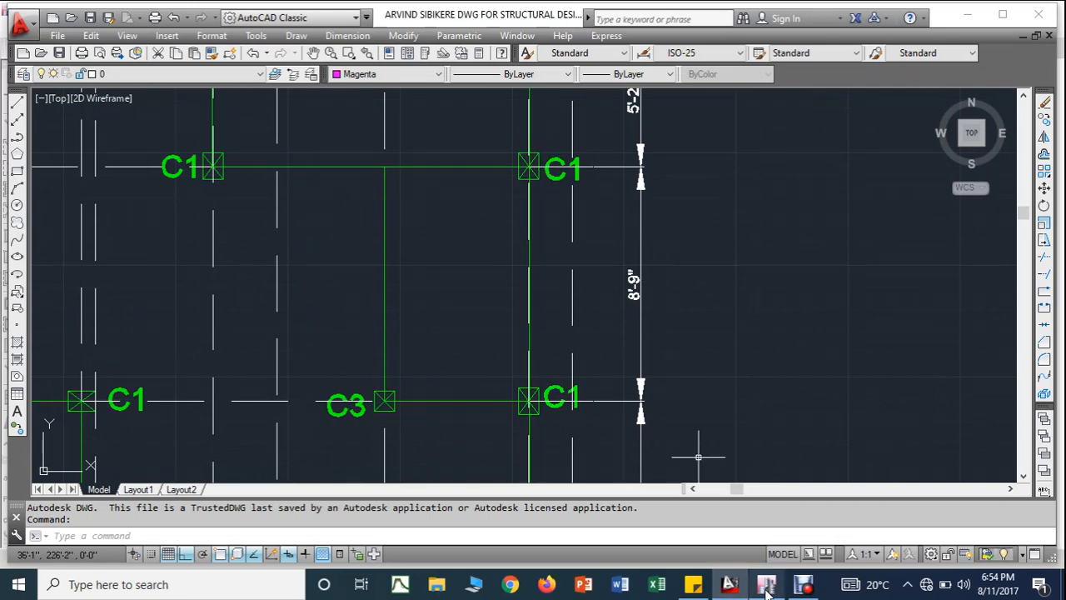
text(8)
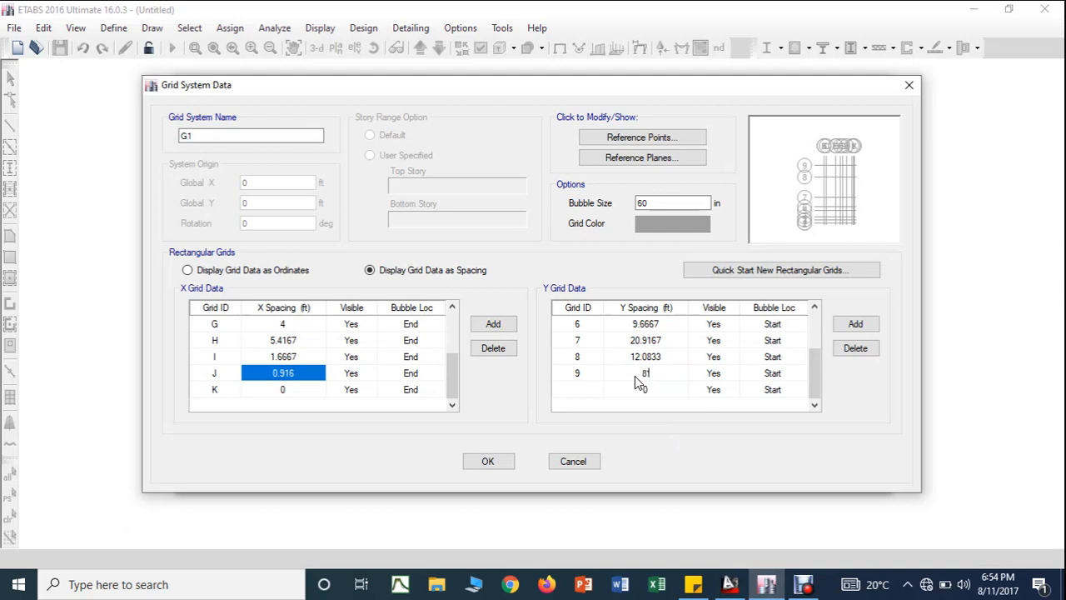
text('9)
Step: Add an eleventh Y grid line and set the spacing of the unlabelled tenth one to 5'2, taken from the AutoCAD plan
click(848, 325)
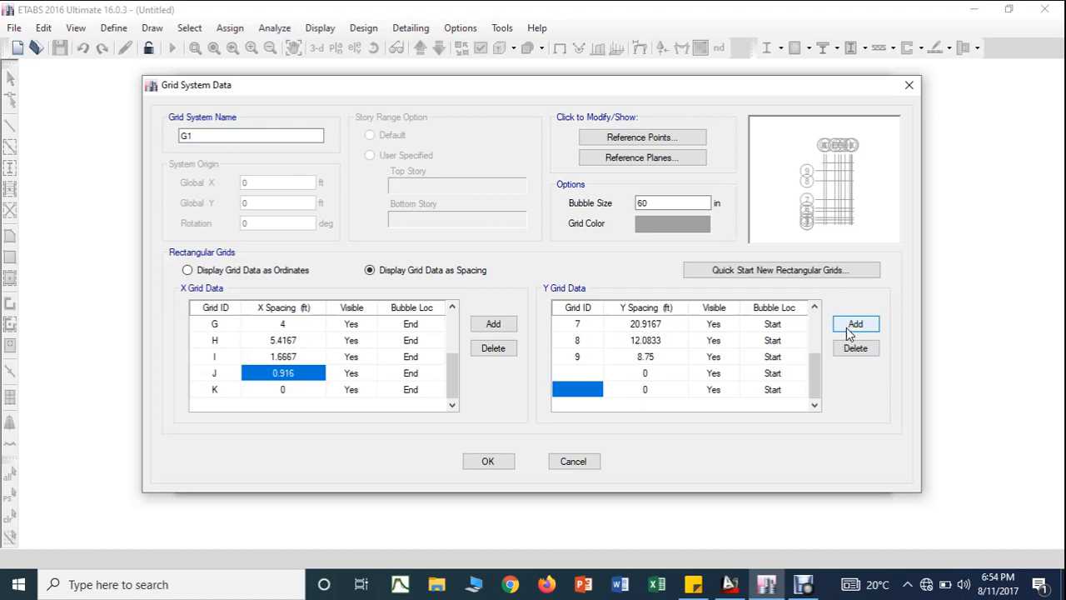
click(649, 375)
click(740, 586)
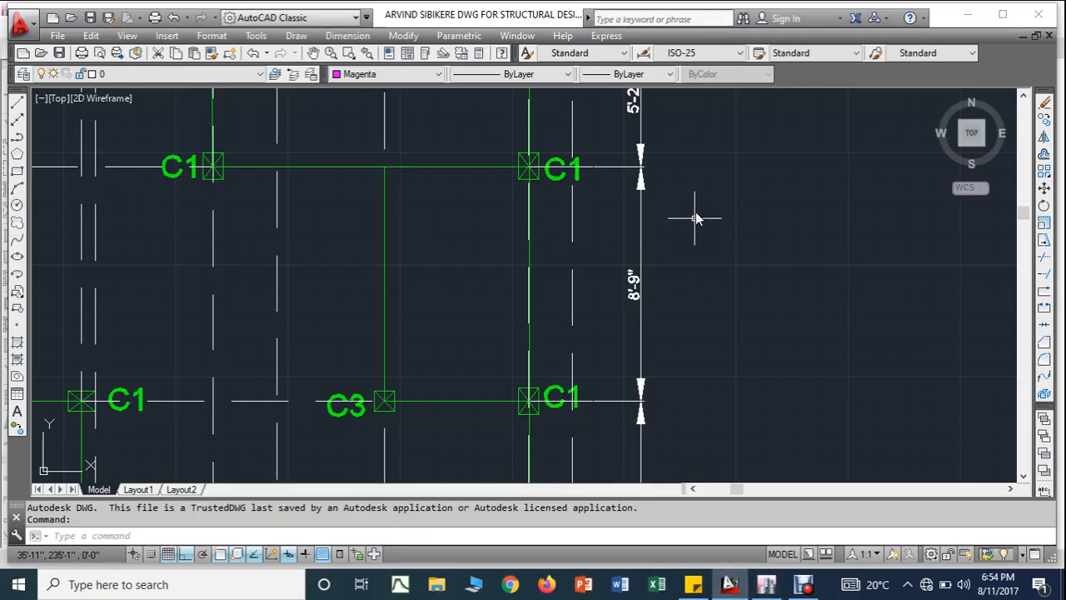
middle_drag(694, 213, 688, 416)
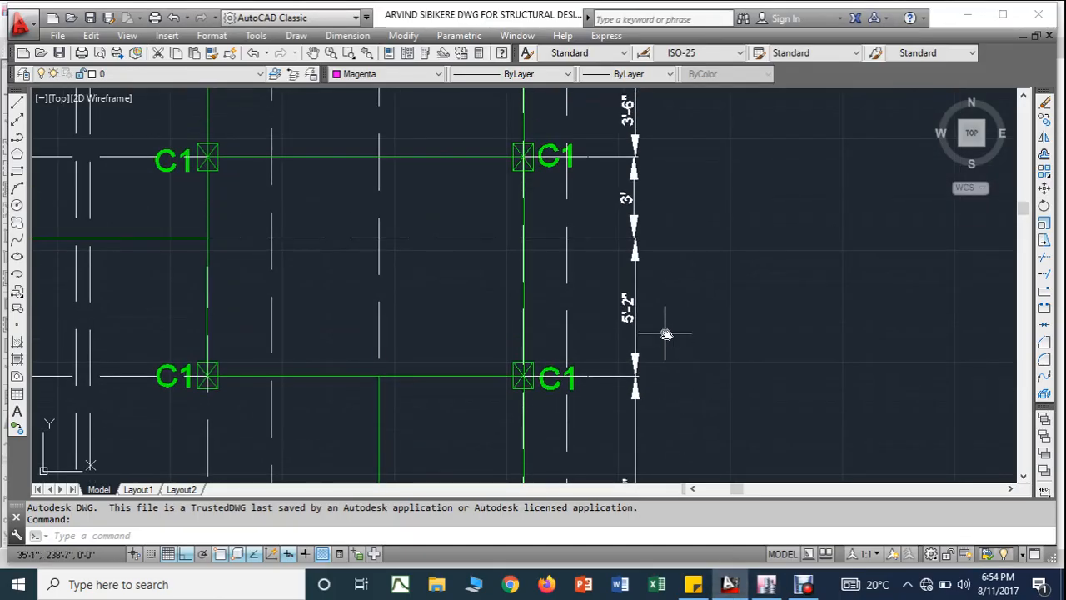
click(766, 584)
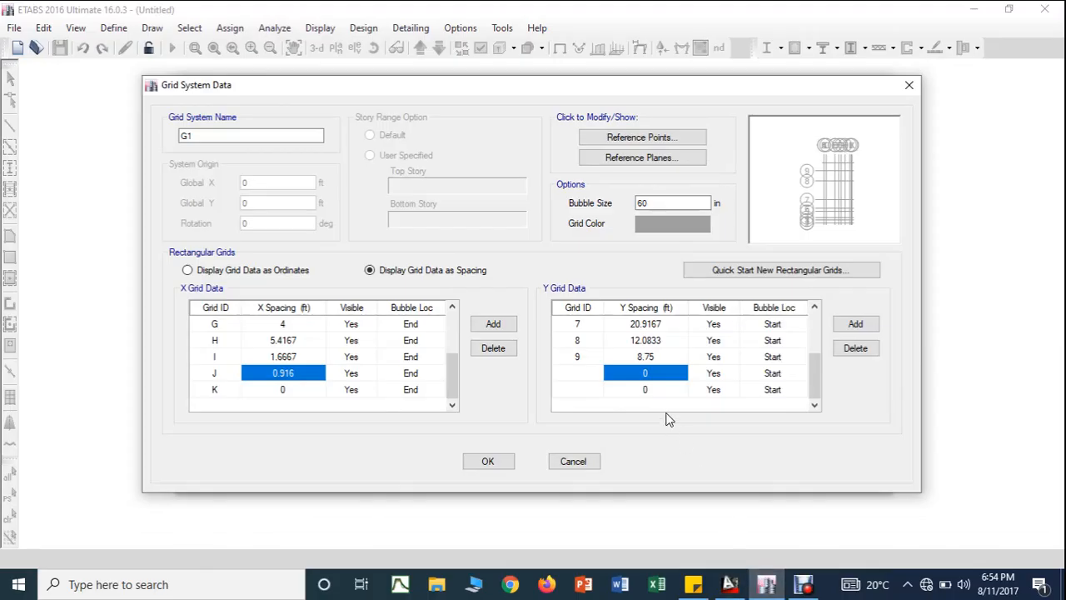
text(5)
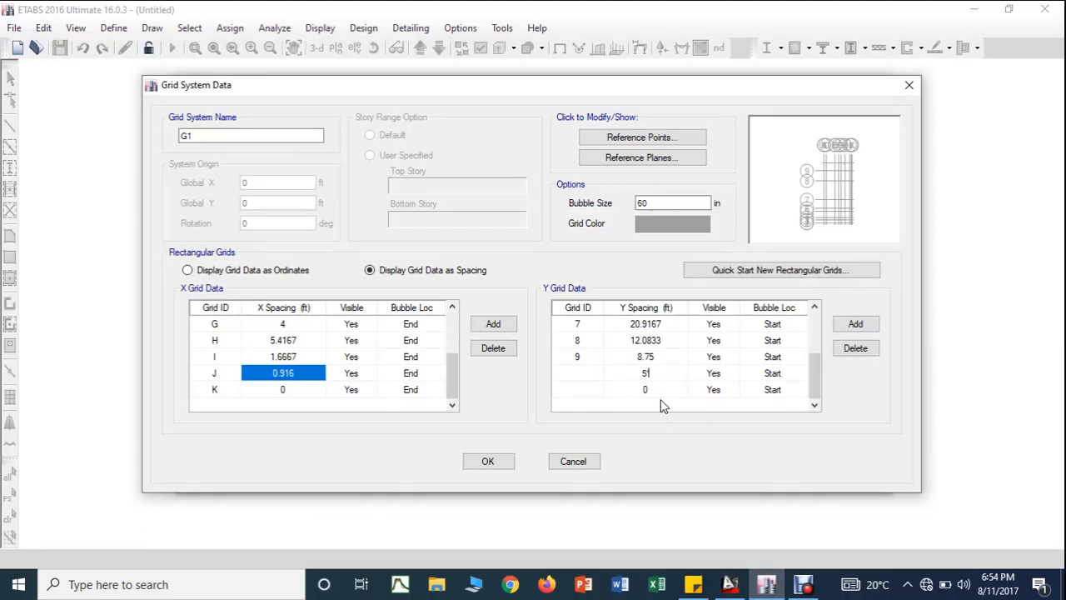
text('2")
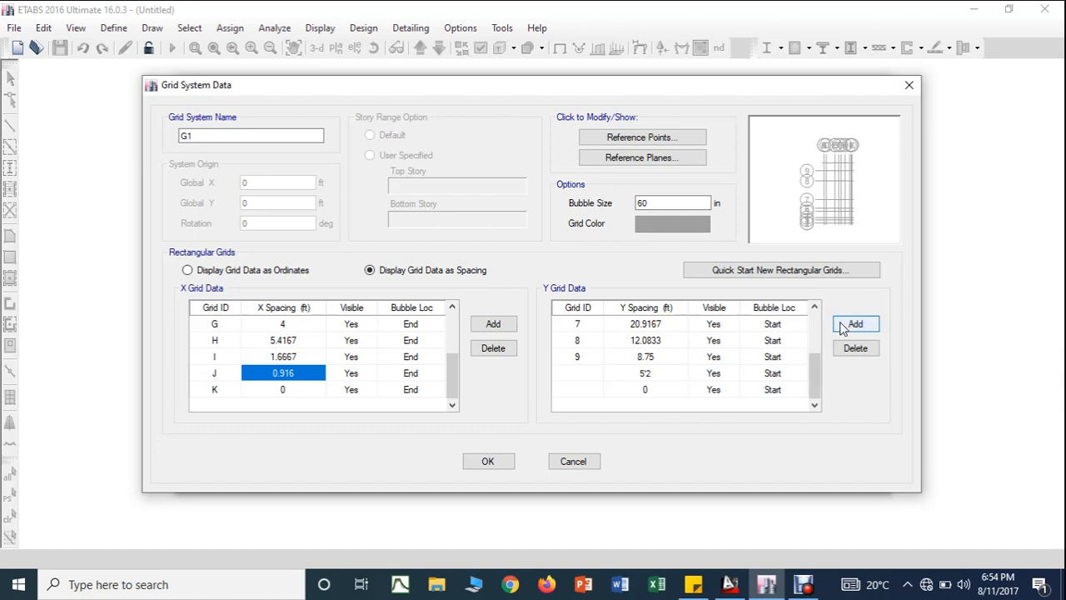
Step: Add a twelfth Y grid line and label the three unnamed Y grids 10, 11 and 12
click(844, 326)
click(587, 359)
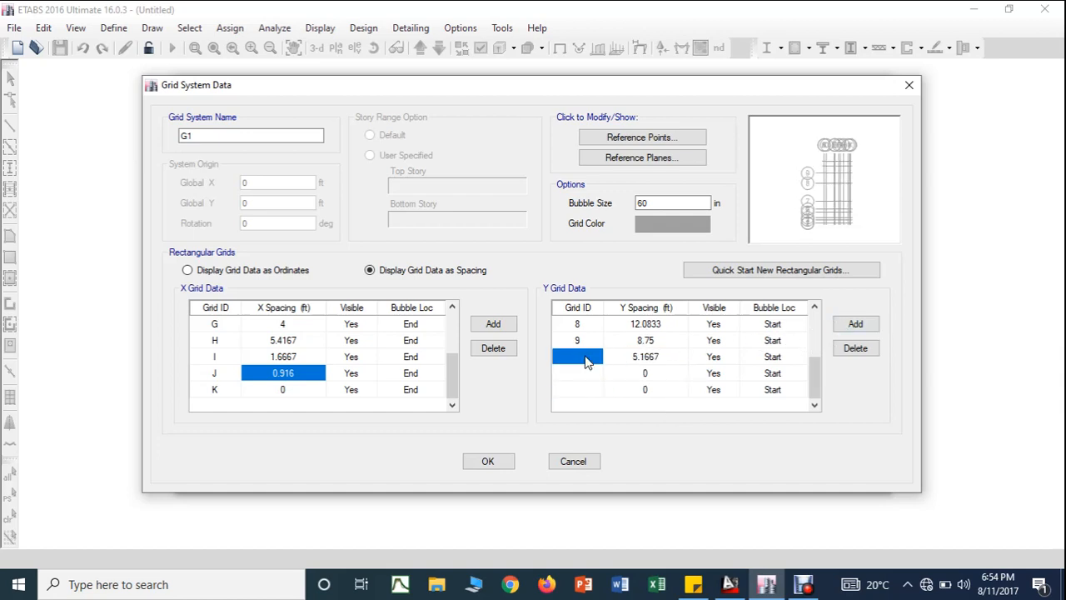
text(10)
click(585, 374)
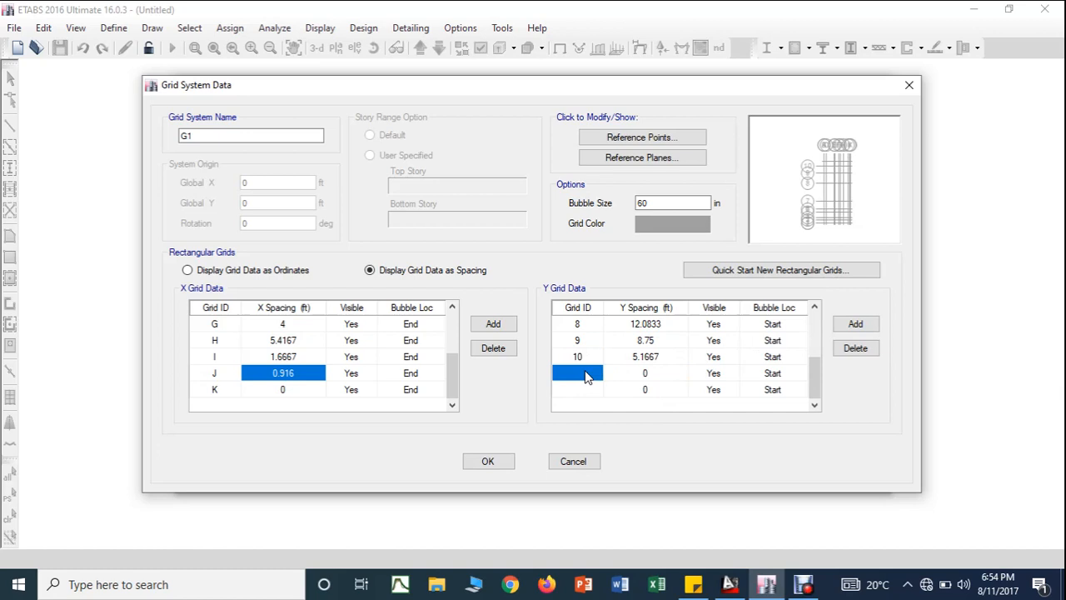
text(11)
text(12)
Step: Set the spacing of Y grid 11 to 3 ft as dimensioned in the AutoCAD plan
click(650, 374)
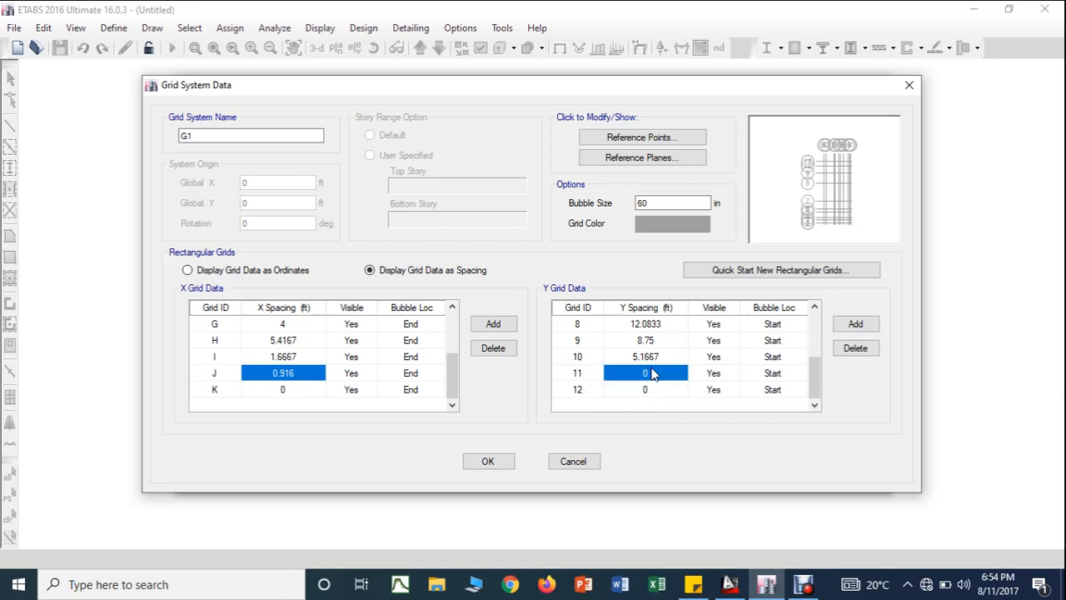
click(729, 584)
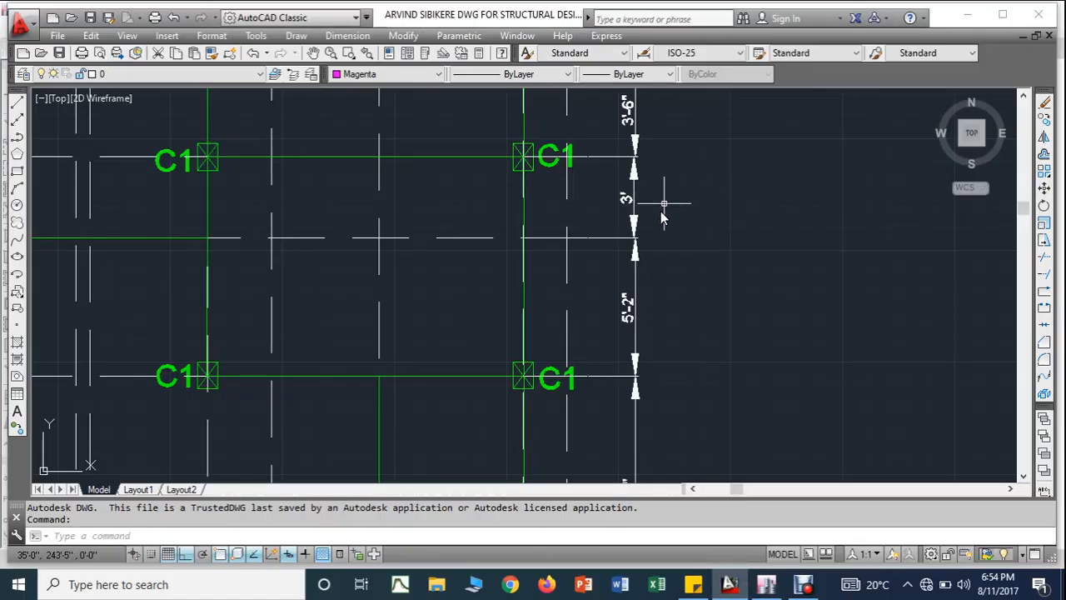
middle_drag(654, 221, 633, 364)
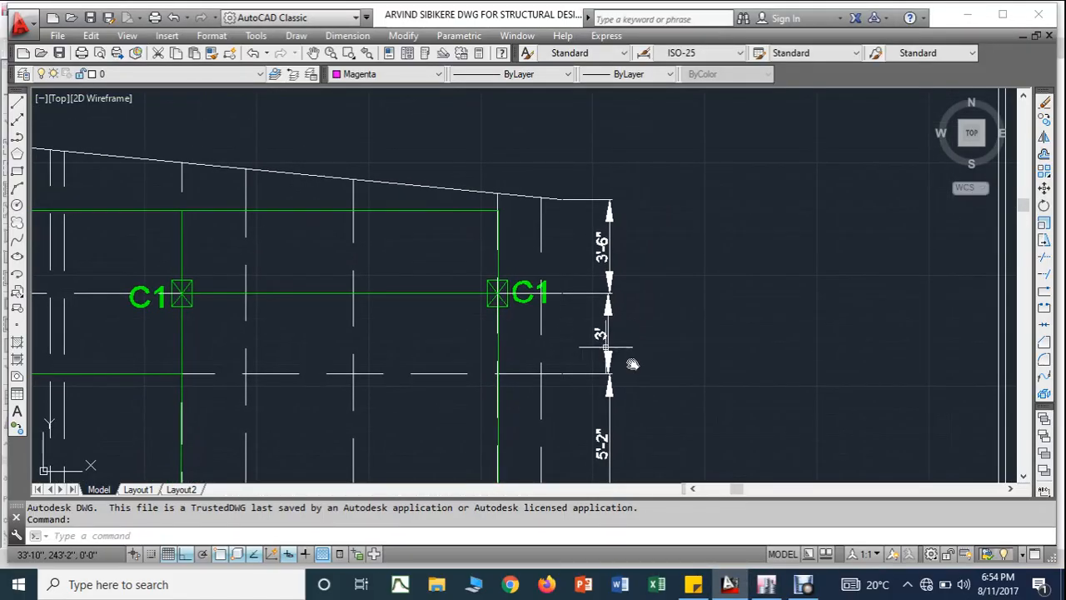
click(766, 583)
text(3)
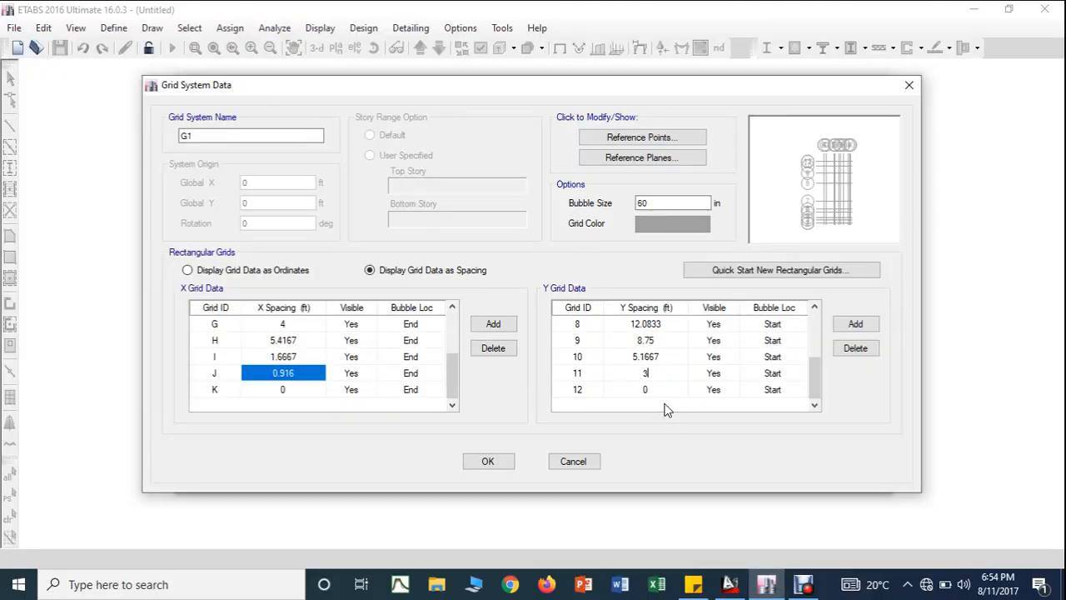
Step: Add a thirteenth Y grid line and set the spacing of Y grid 12 to 3'6, read from the AutoCAD plan
click(852, 324)
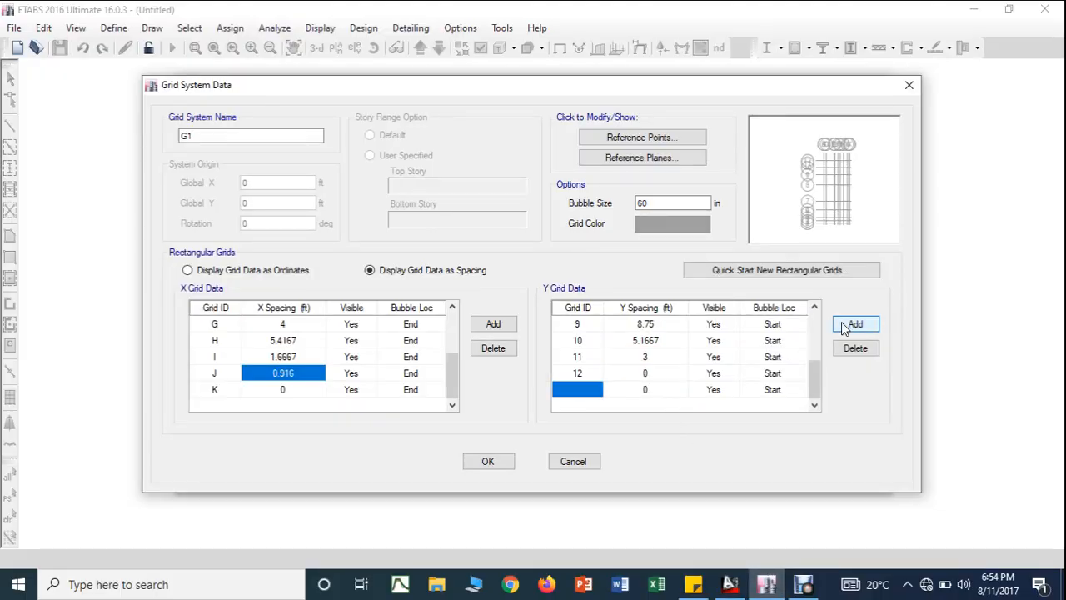
click(659, 375)
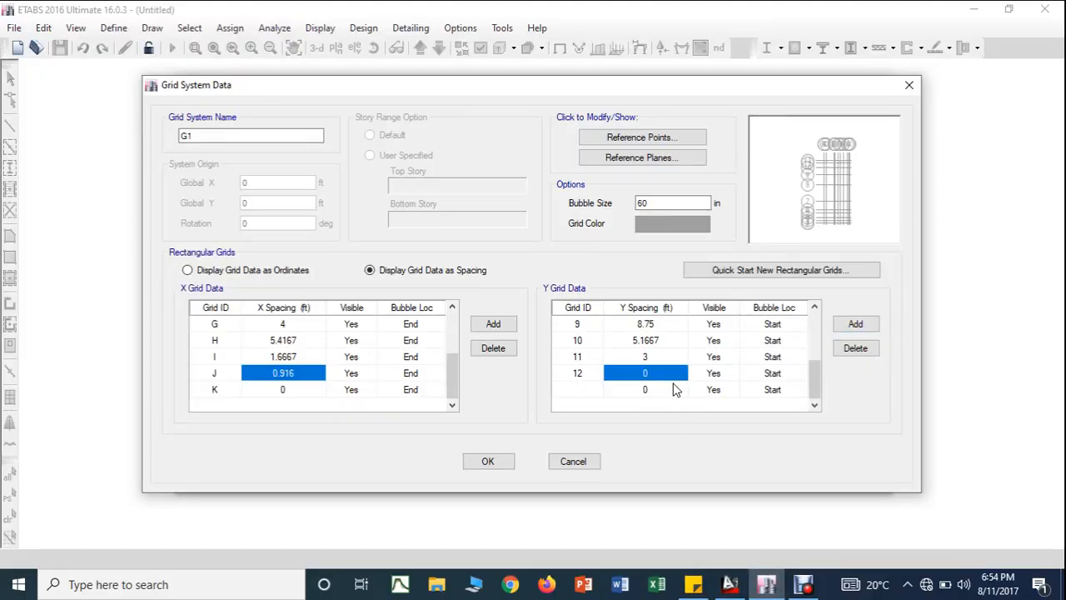
click(729, 584)
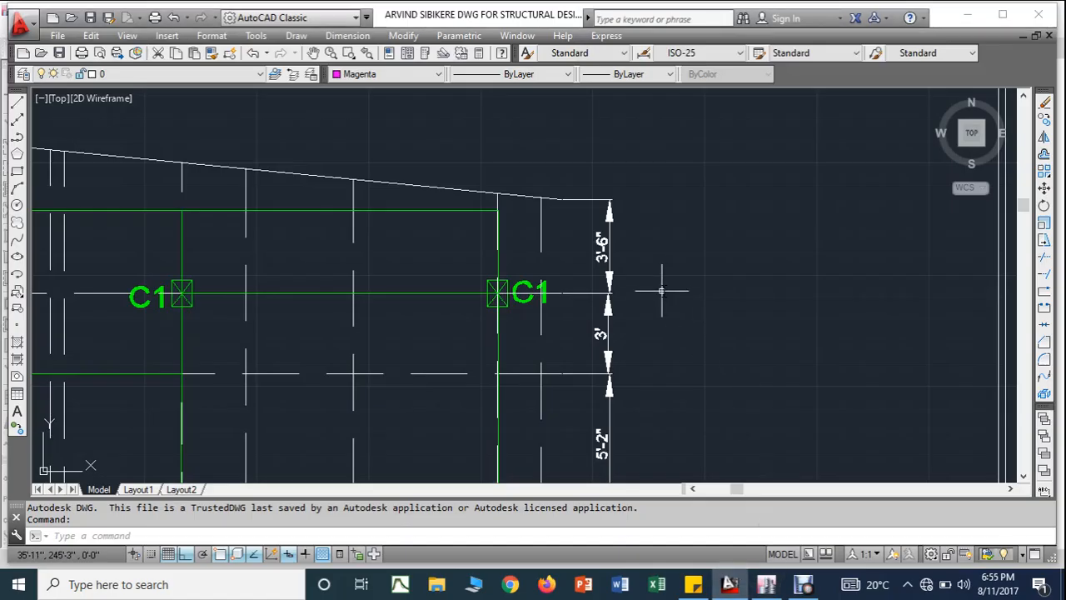
click(766, 585)
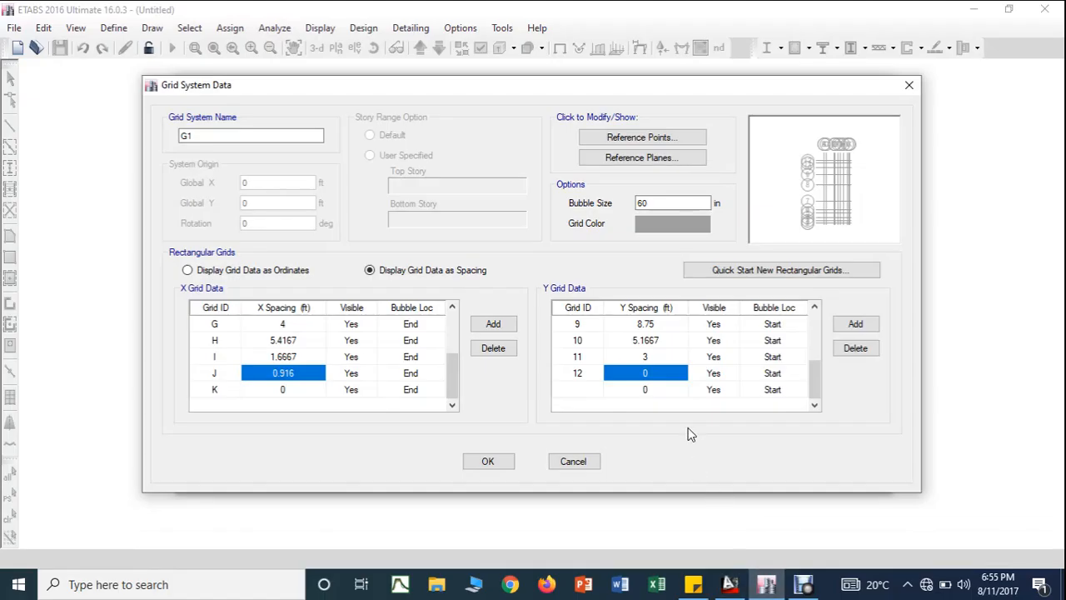
text(3'6)
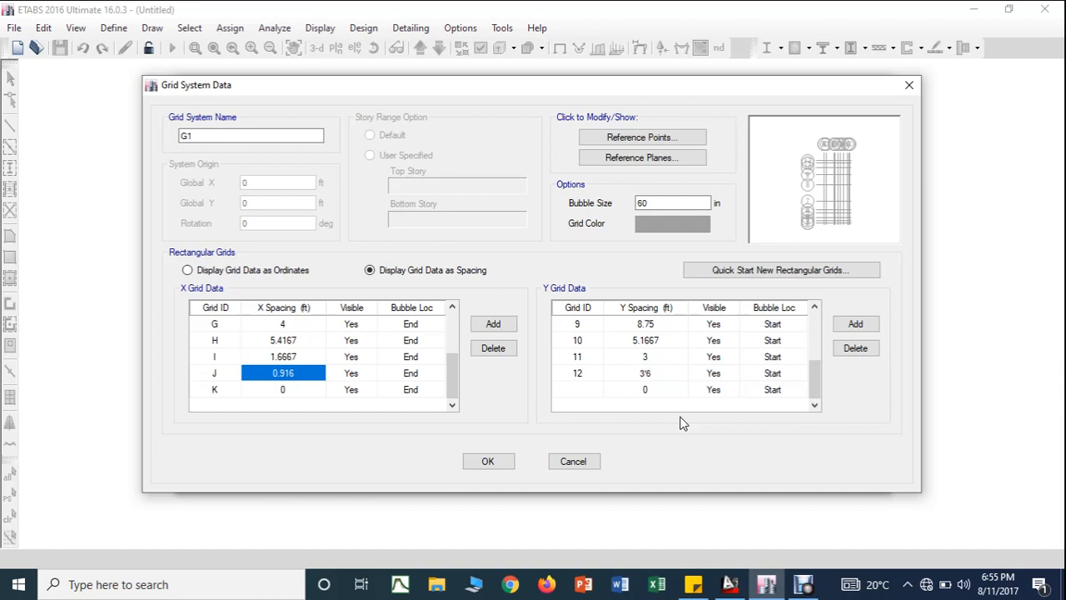
click(855, 323)
click(666, 392)
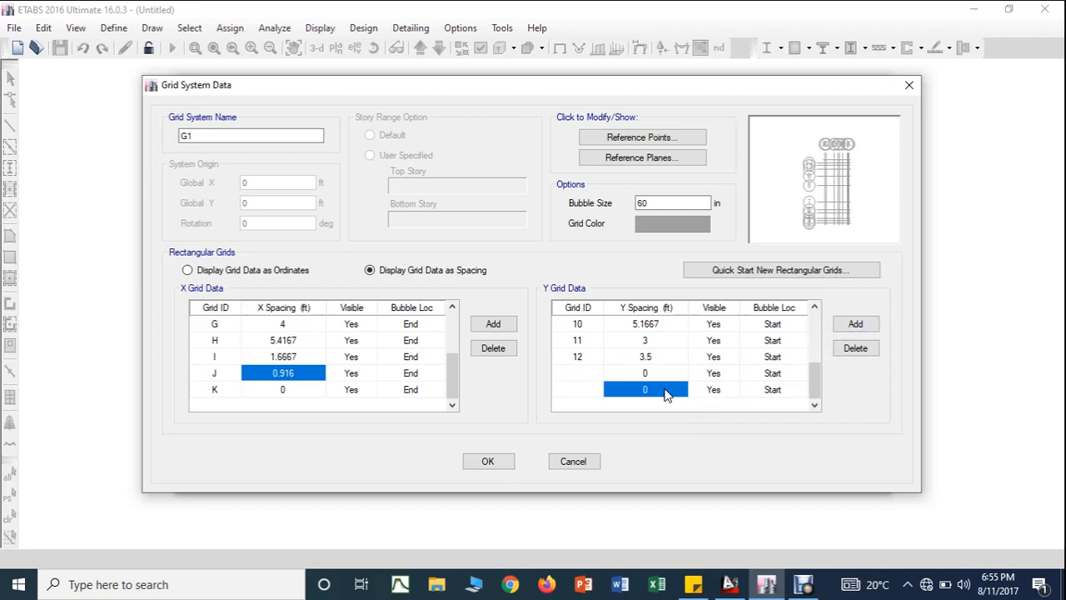
click(856, 348)
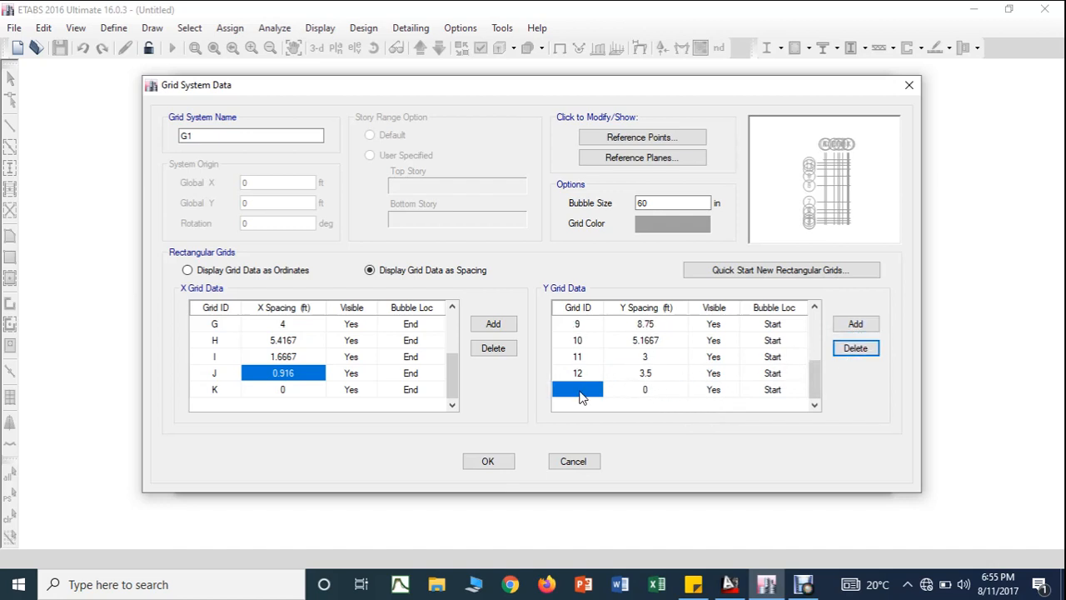
Step: Label the last unnamed Y grid line 13
click(587, 393)
text(13)
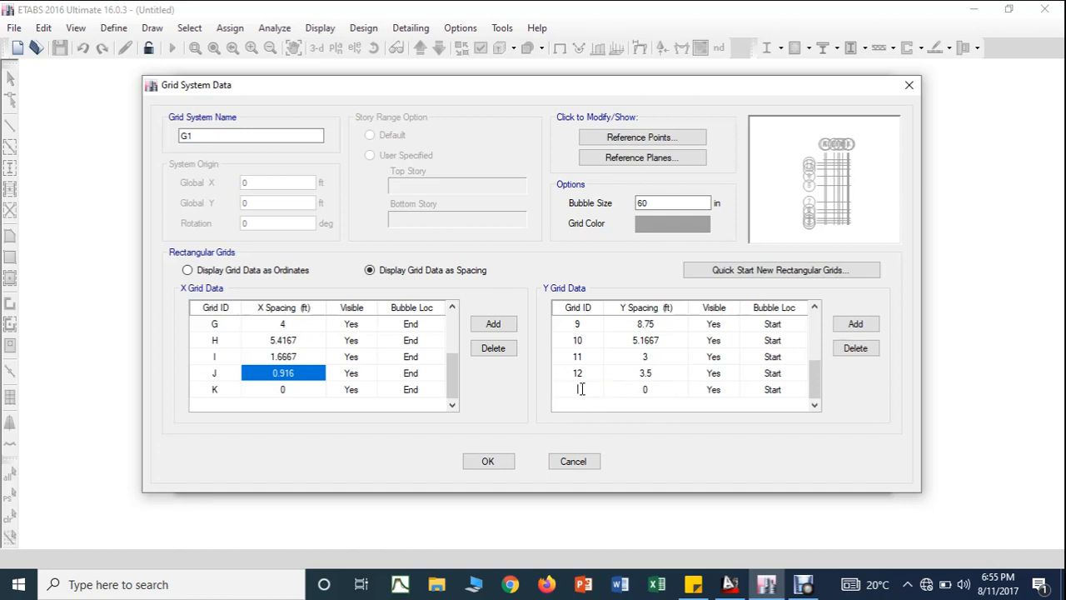
click(649, 392)
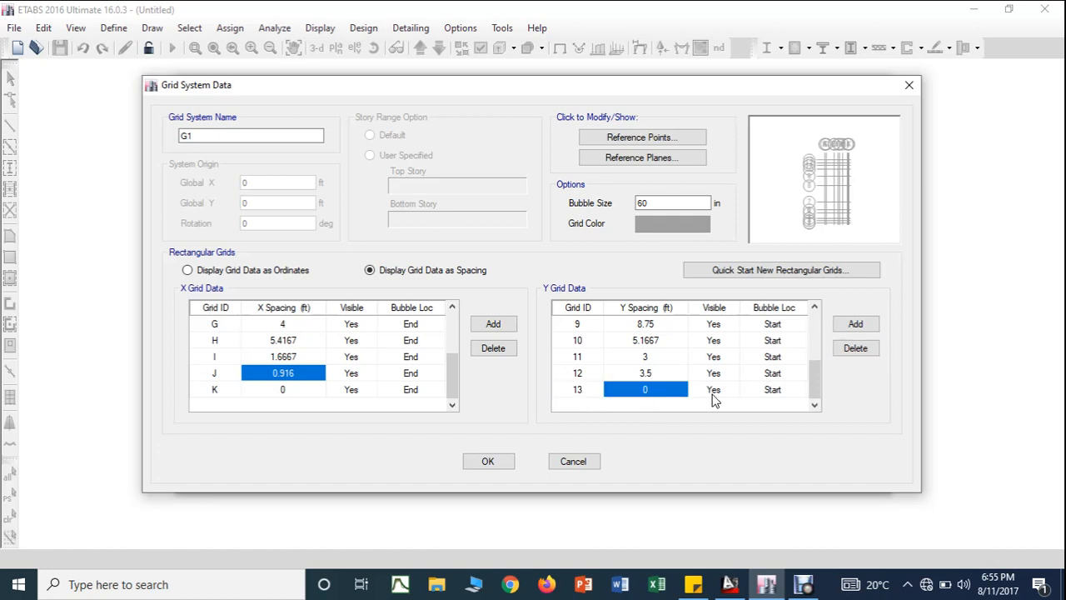
Step: Switch to AutoCAD and trace the upper vertical dimensions of the column layout one by one, starting from the topmost
click(730, 585)
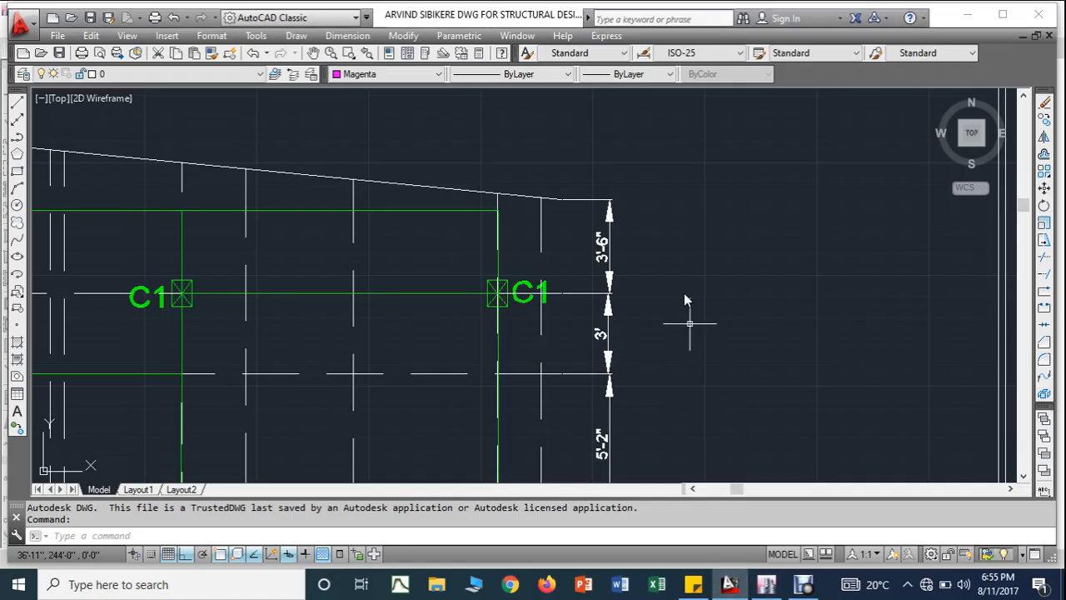
click(602, 242)
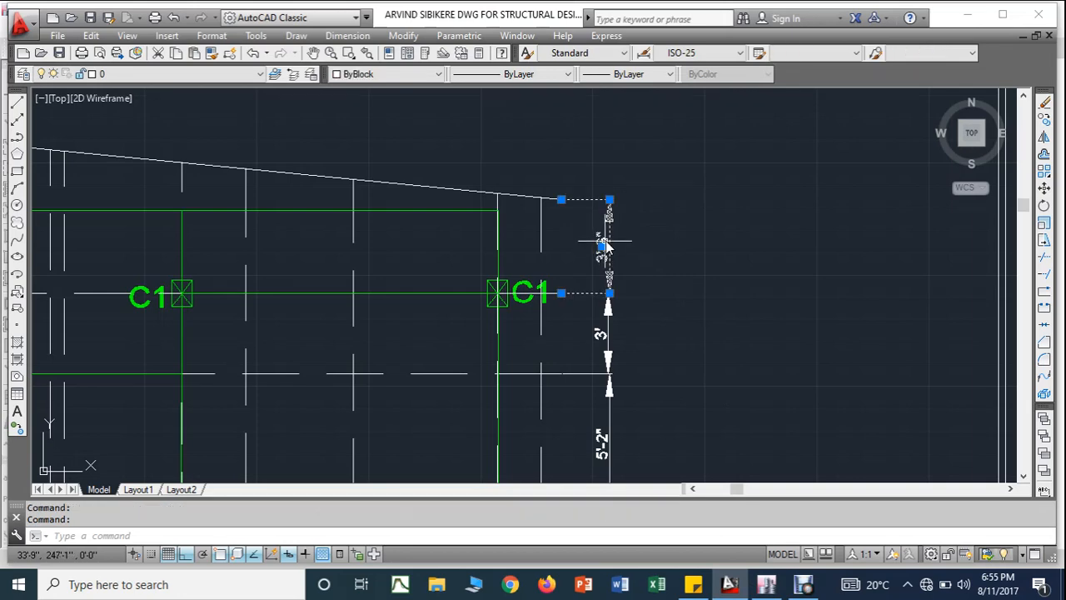
middle_drag(638, 290, 677, 162)
click(641, 208)
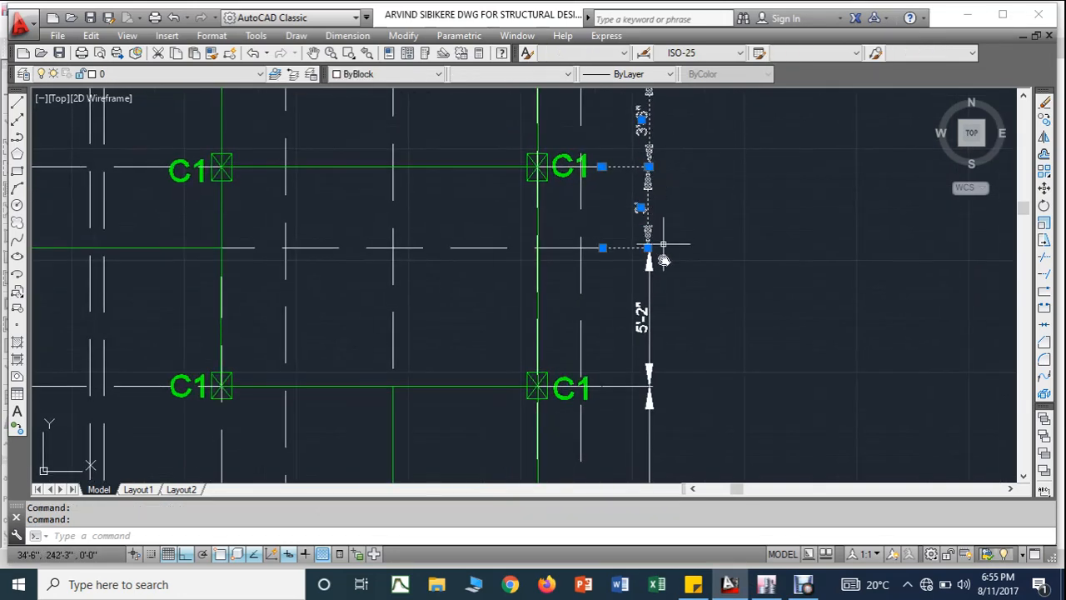
click(643, 310)
middle_drag(695, 297, 708, 153)
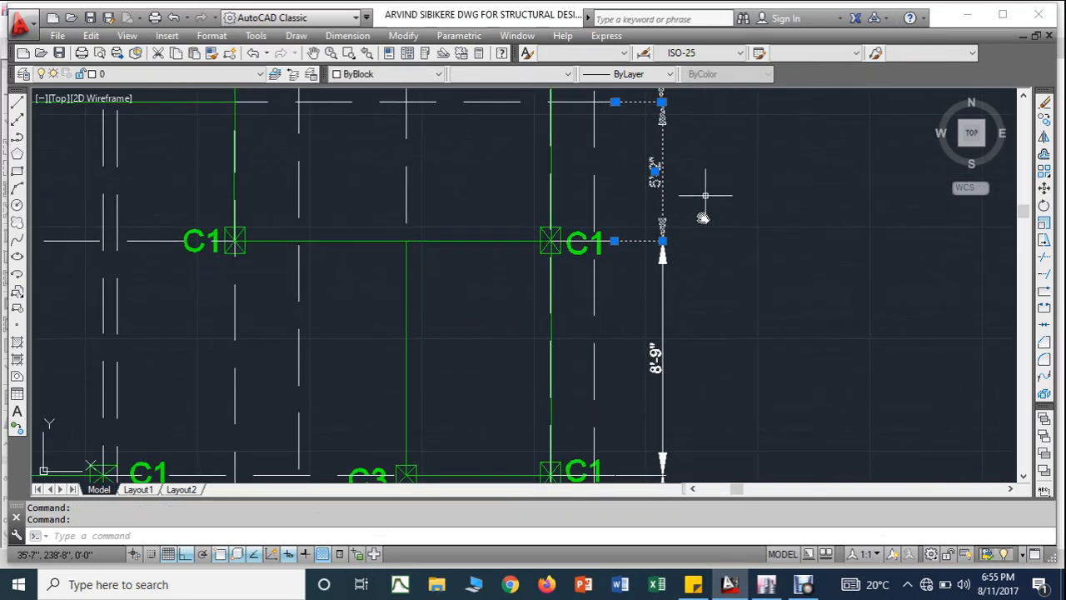
middle_drag(693, 307, 740, 174)
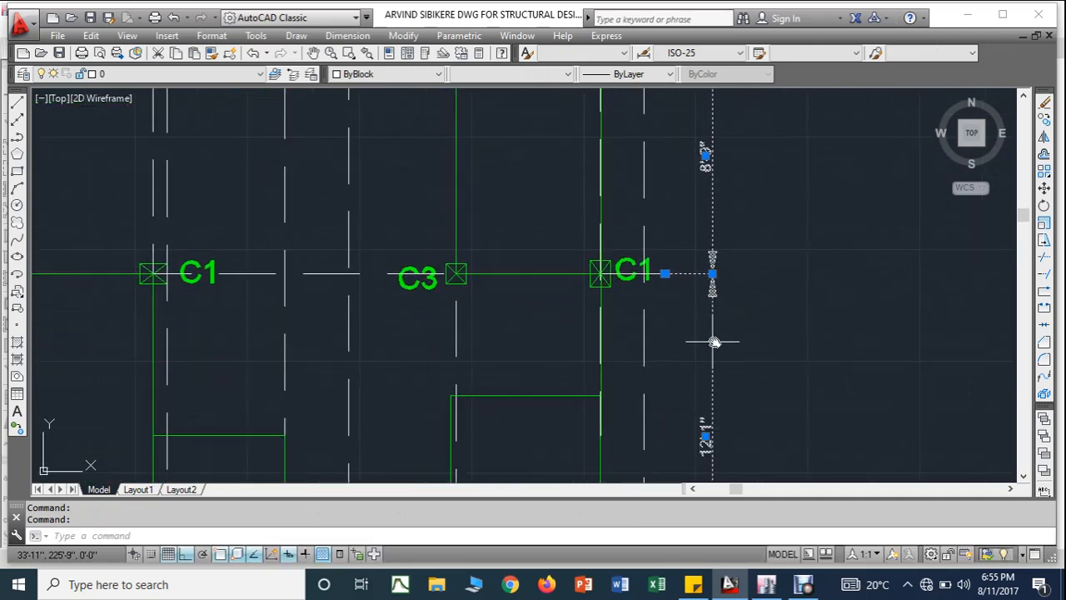
middle_drag(757, 347, 768, 175)
middle_drag(771, 352, 764, 220)
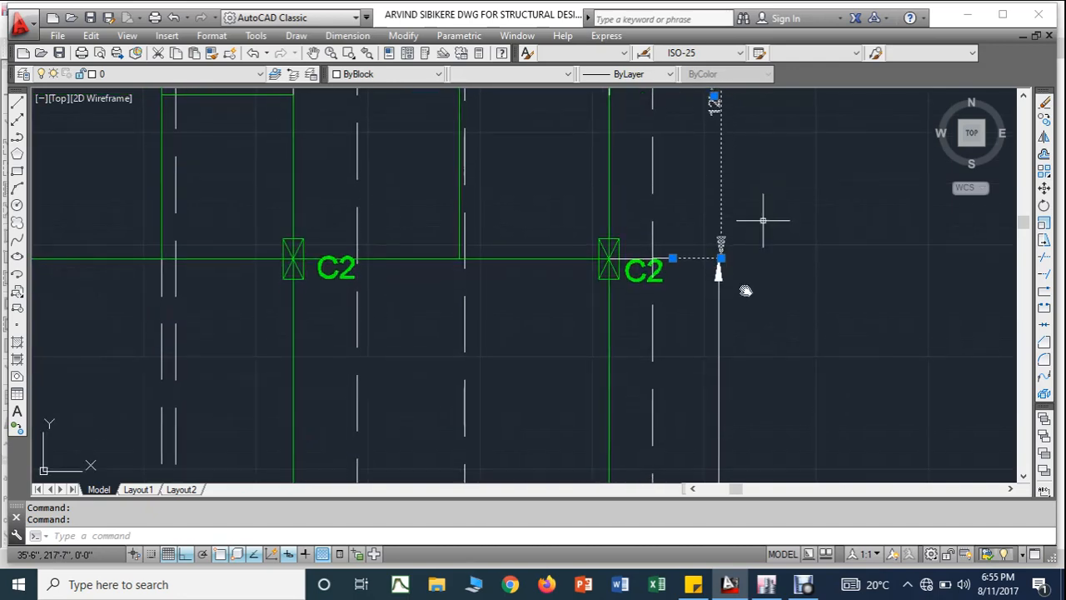
Step: Go through the remaining vertical dimensions of the column layout, from the long middle bay down to the lowest one
mouse_move(781, 361)
middle_down()
mouse_move(798, 180)
mouse_move(741, 122)
middle_up()
scroll(737, 313, down, 2)
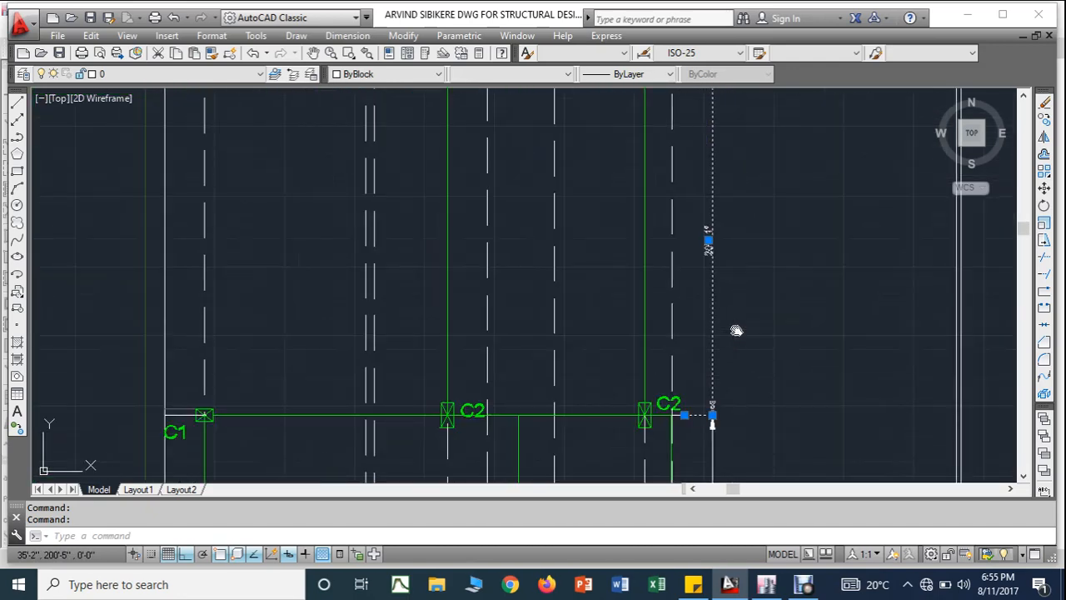
middle_drag(735, 331, 708, 67)
scroll(697, 195, down, 1)
click(686, 220)
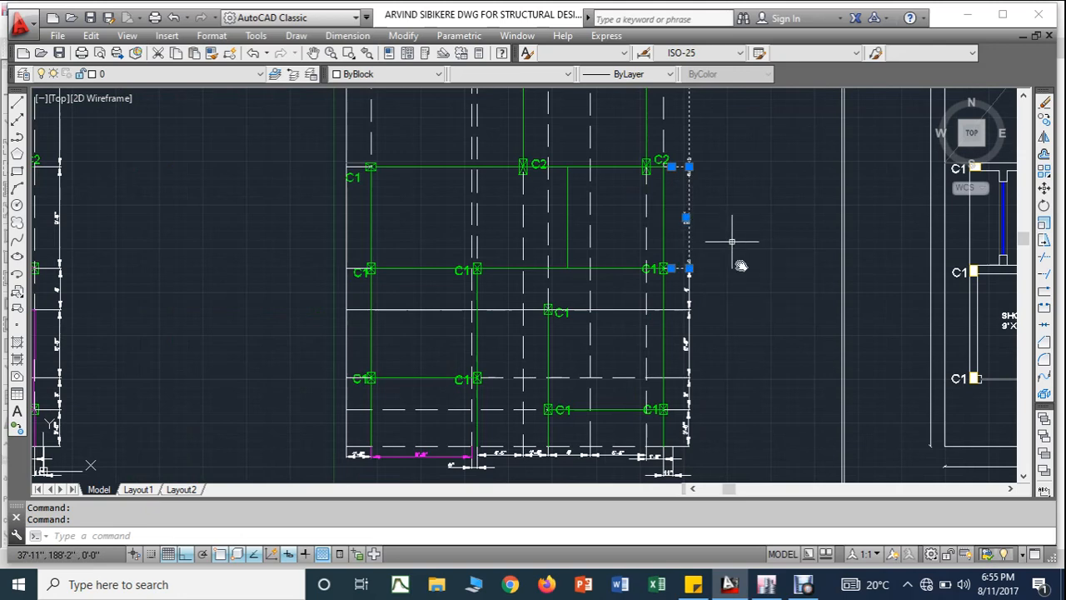
scroll(716, 280, up, 2)
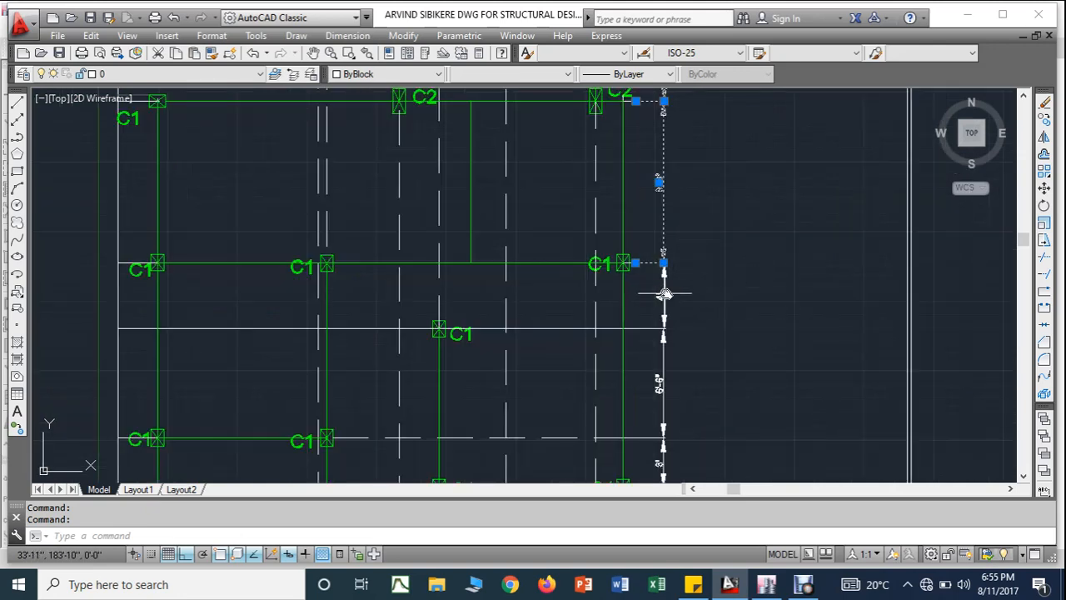
middle_drag(690, 297, 756, 135)
scroll(752, 174, up, 2)
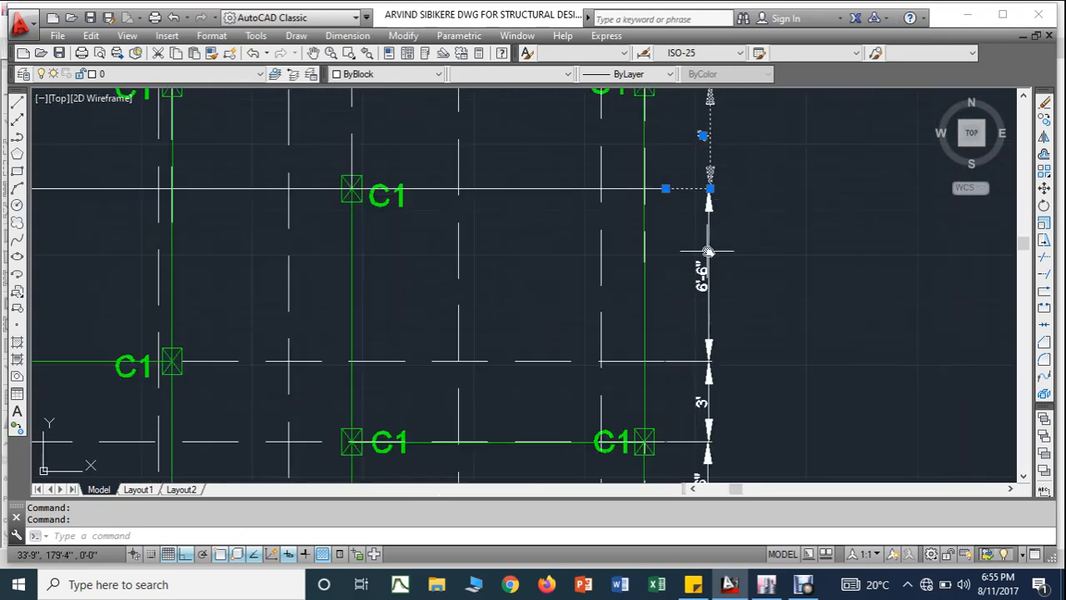
middle_drag(766, 255, 829, 82)
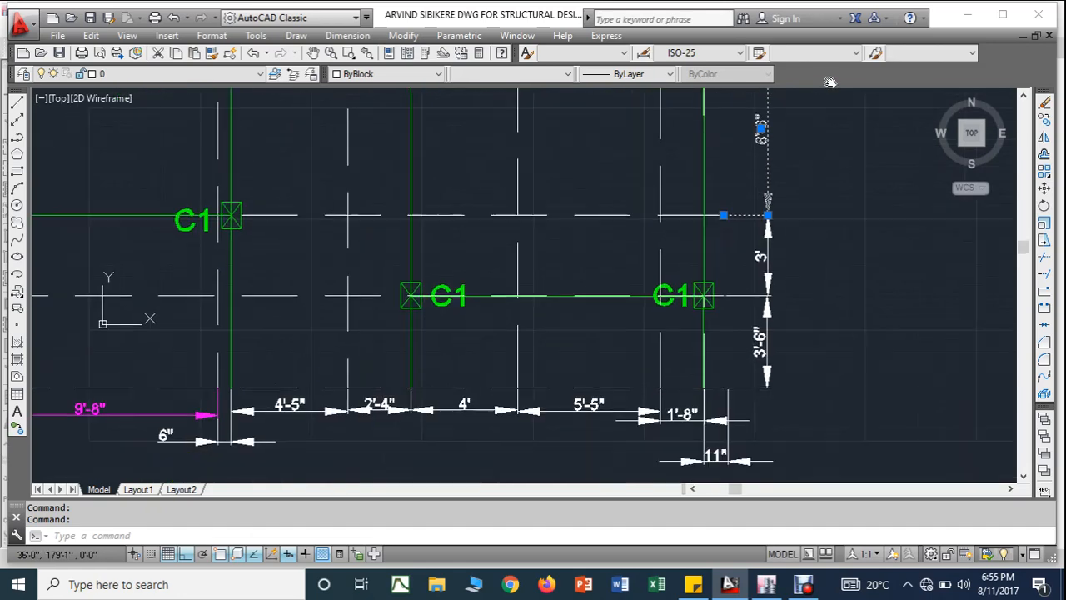
click(767, 237)
click(771, 308)
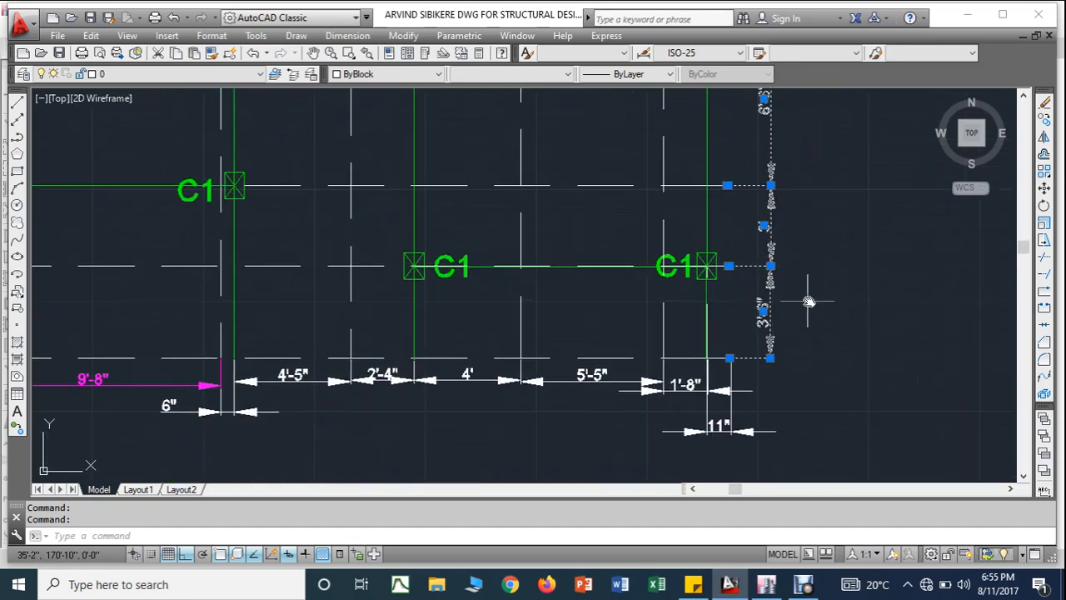
Step: Switch to ETABS and review the spacings of Y grids 2 to 6 against the AutoCAD dimensions
click(764, 586)
scroll(676, 388, up, 3)
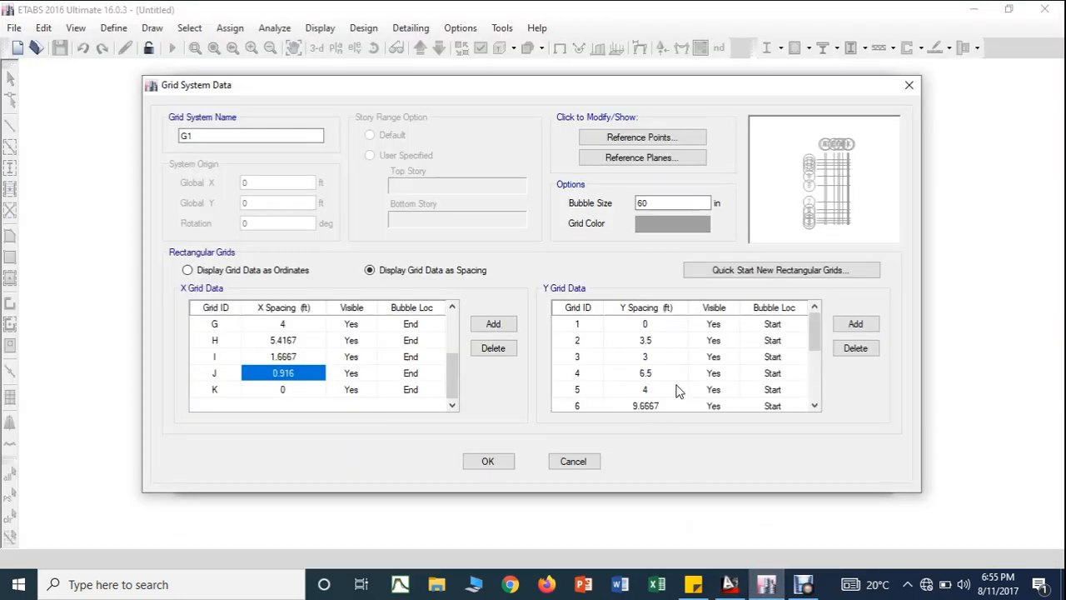
click(648, 340)
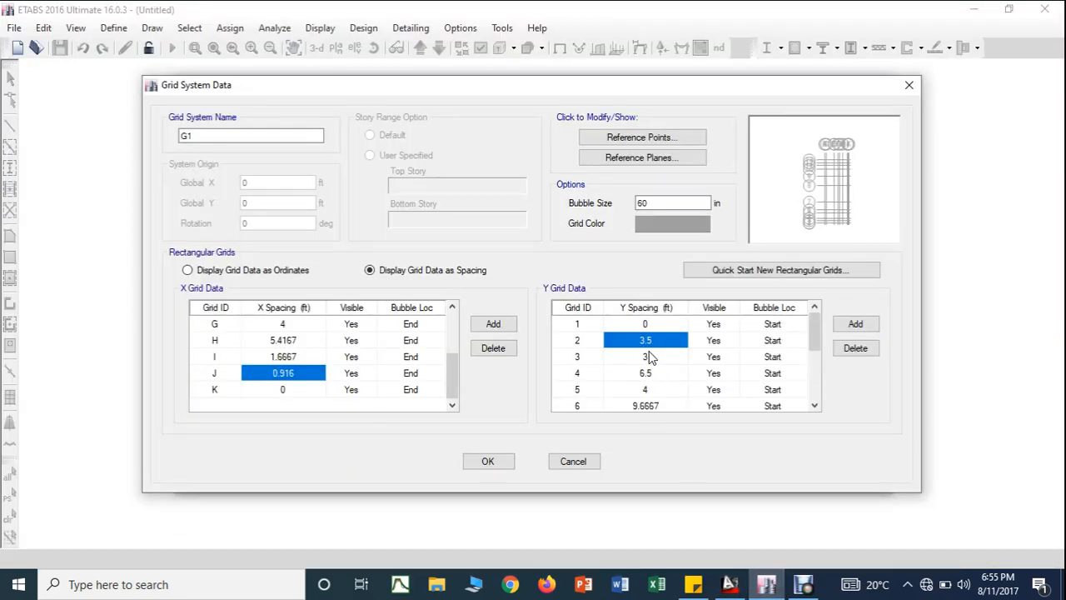
click(650, 358)
click(653, 375)
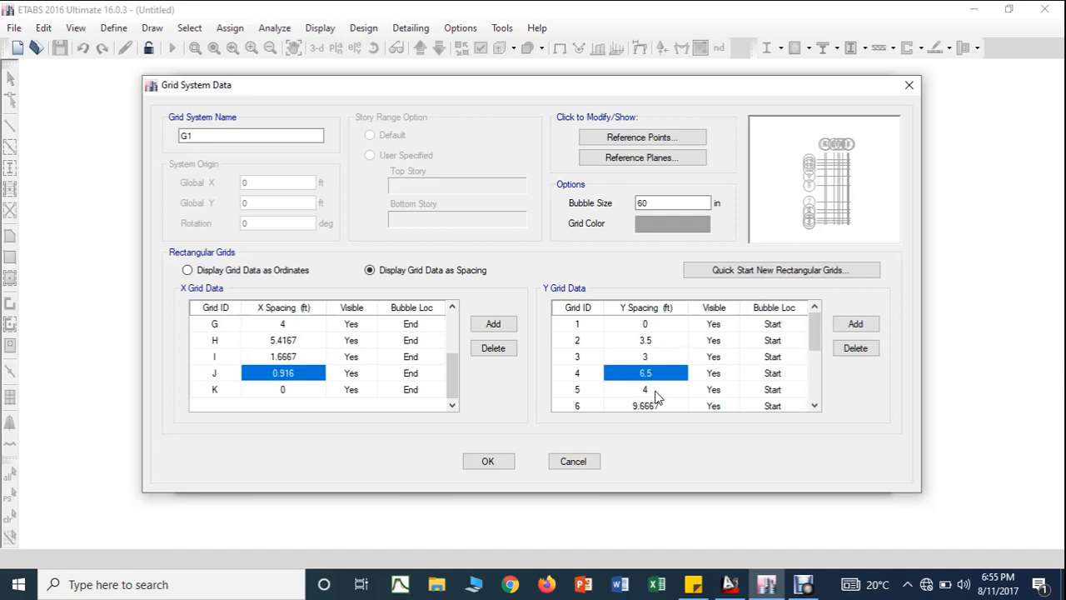
click(655, 390)
click(662, 406)
scroll(681, 350, down, 2)
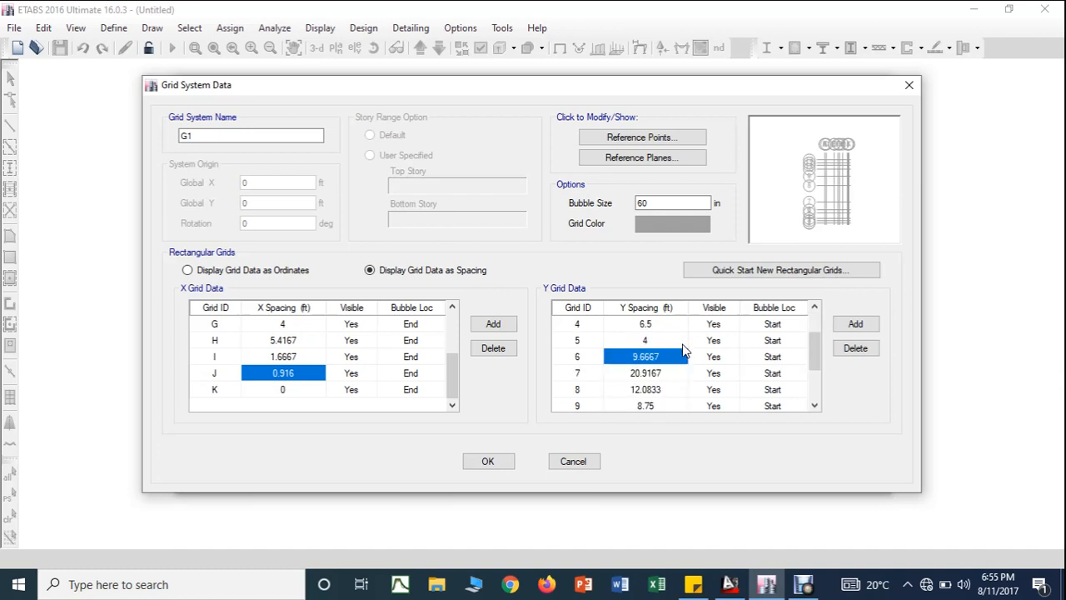
scroll(676, 348, up, 1)
Step: Review the spacings of Y grids 7 to 12 against the AutoCAD dimensions
click(664, 373)
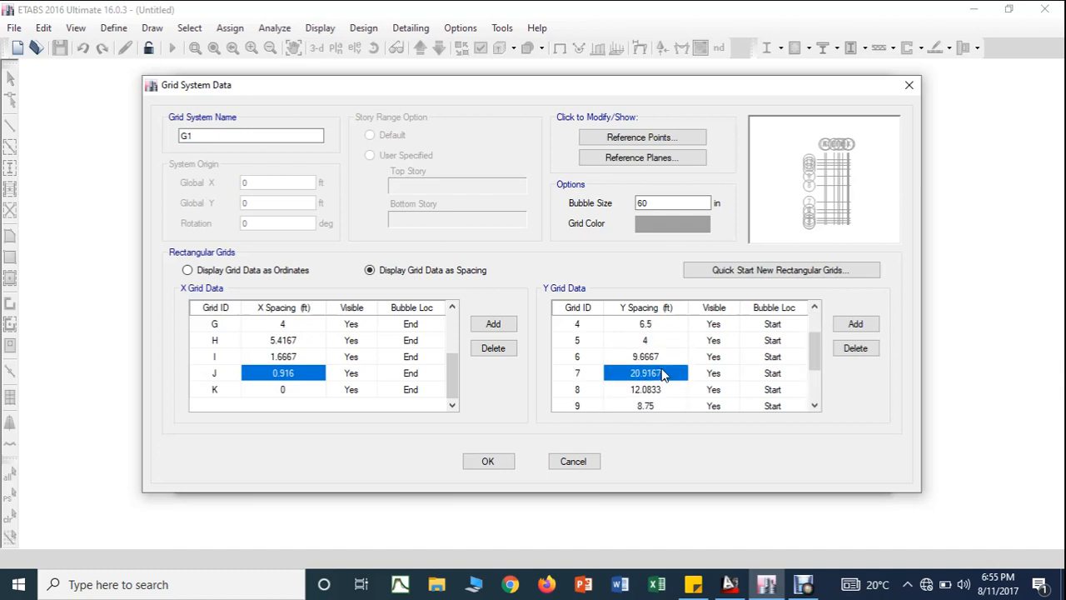
click(664, 391)
click(669, 407)
scroll(689, 370, down, 1)
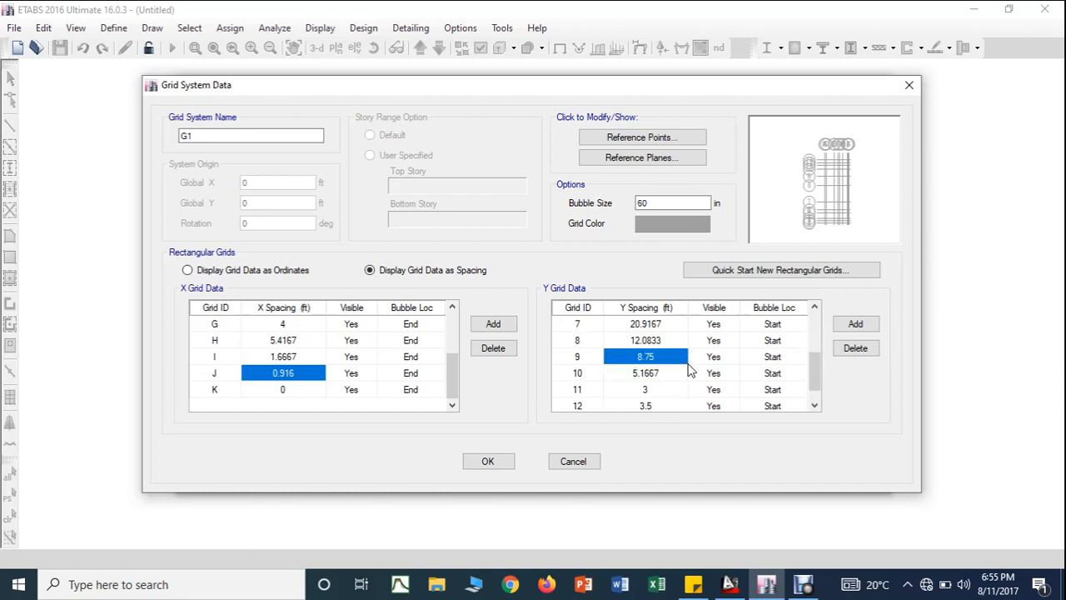
click(676, 376)
click(666, 393)
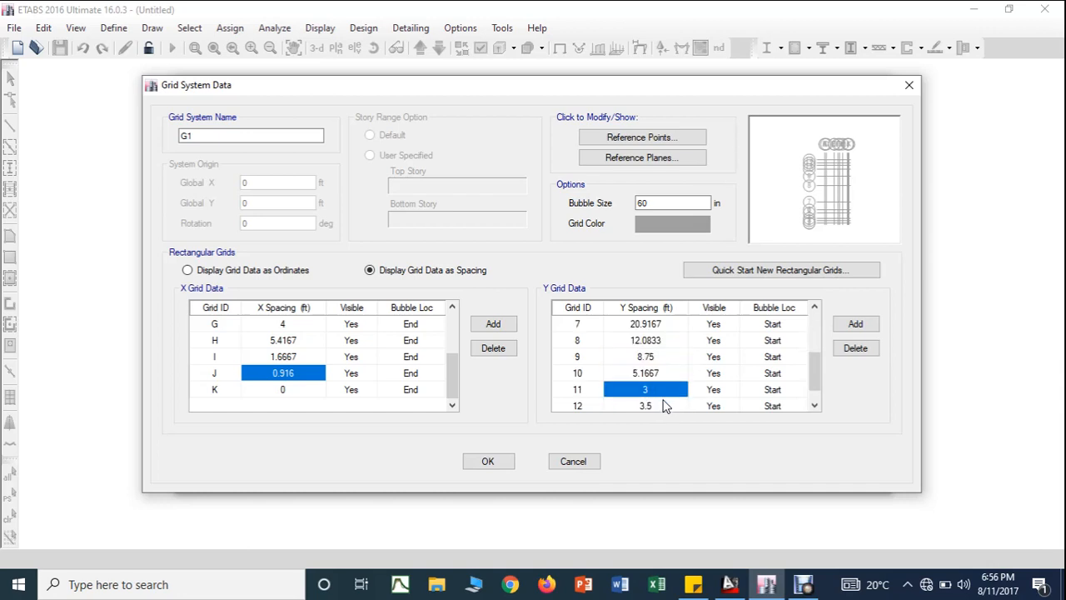
click(667, 405)
scroll(715, 358, down, 1)
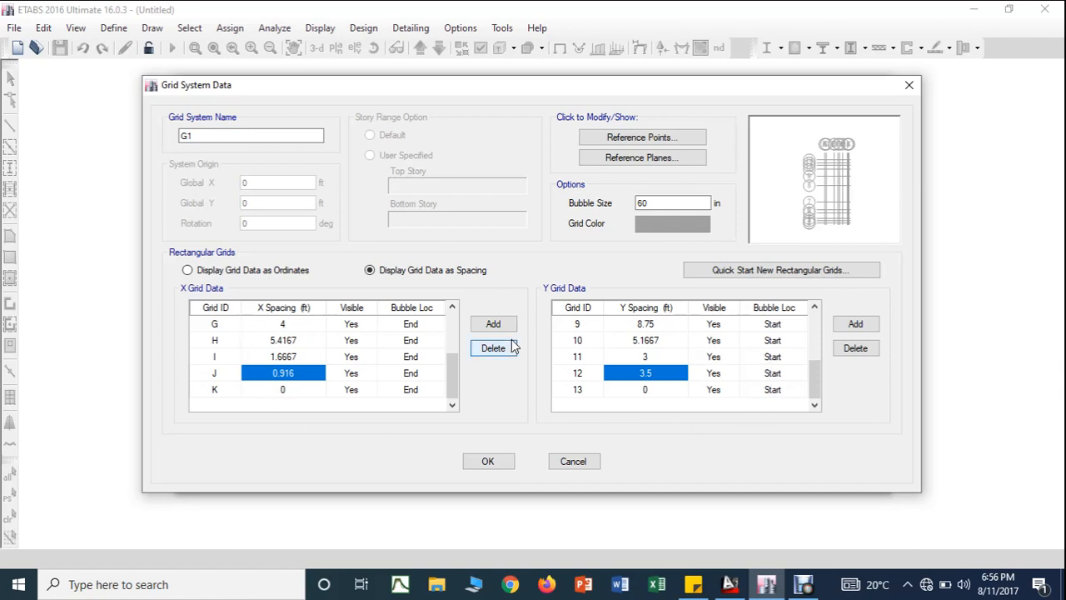
Step: Accept the grid system data and create the new Grid Only model with the custom grid spacing
click(488, 462)
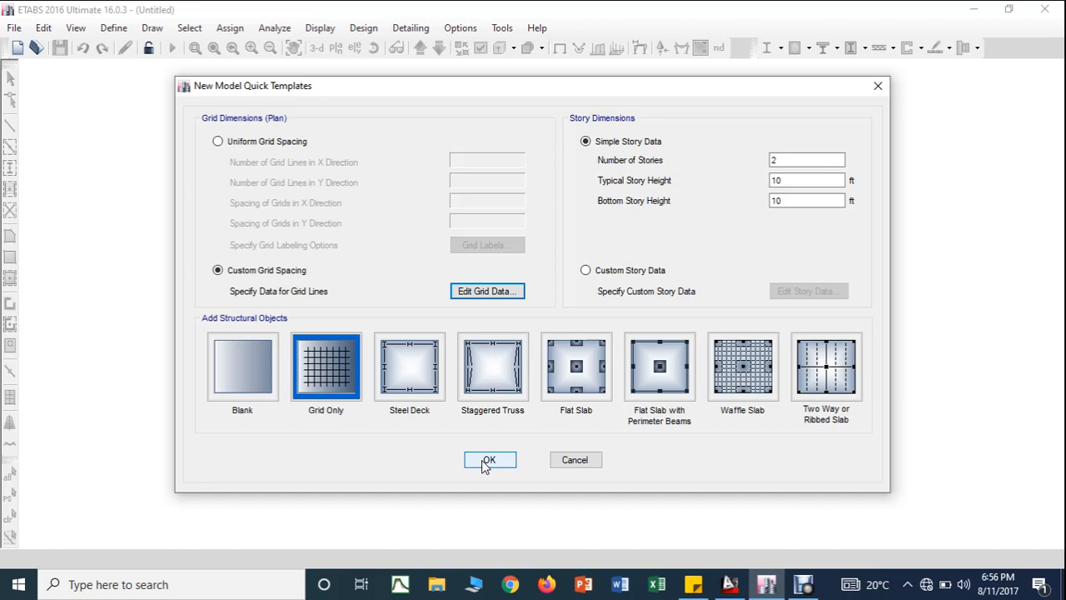
click(487, 463)
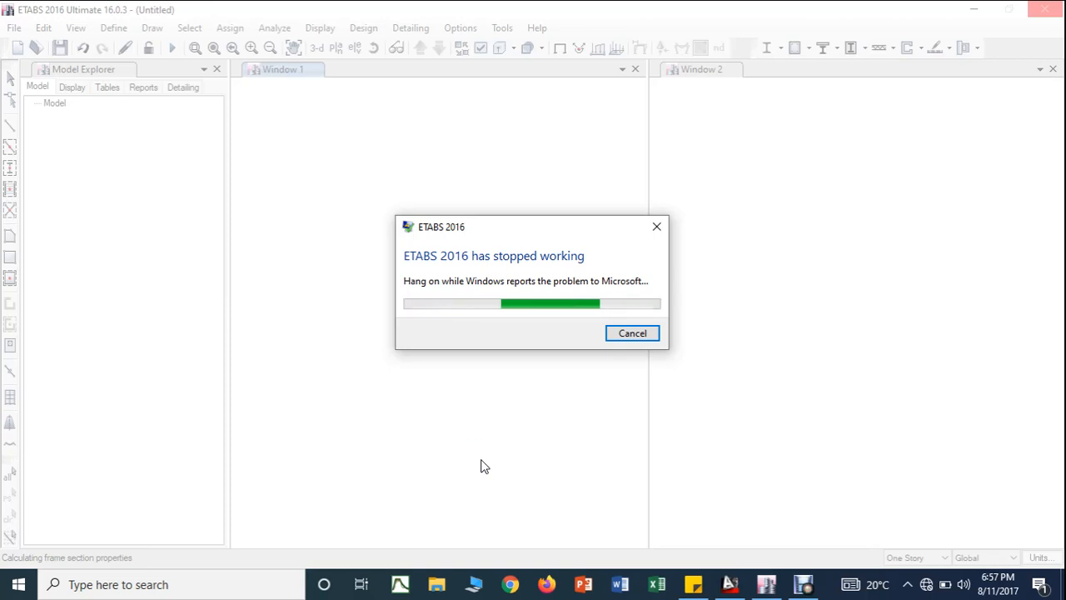
Step: Cancel the problem report and close the crashed ETABS program
click(736, 583)
click(636, 335)
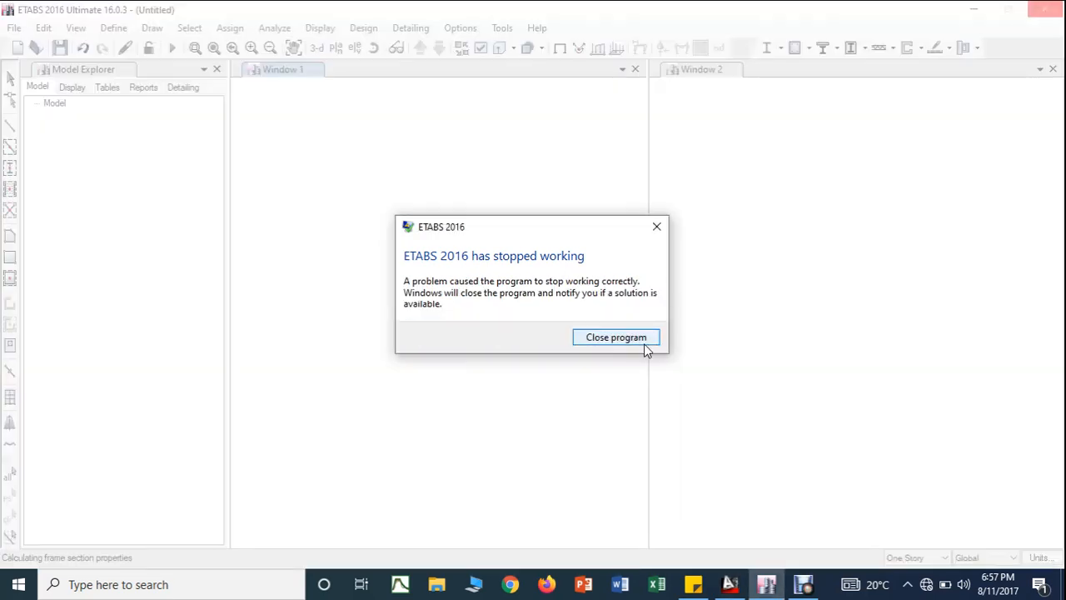
click(639, 342)
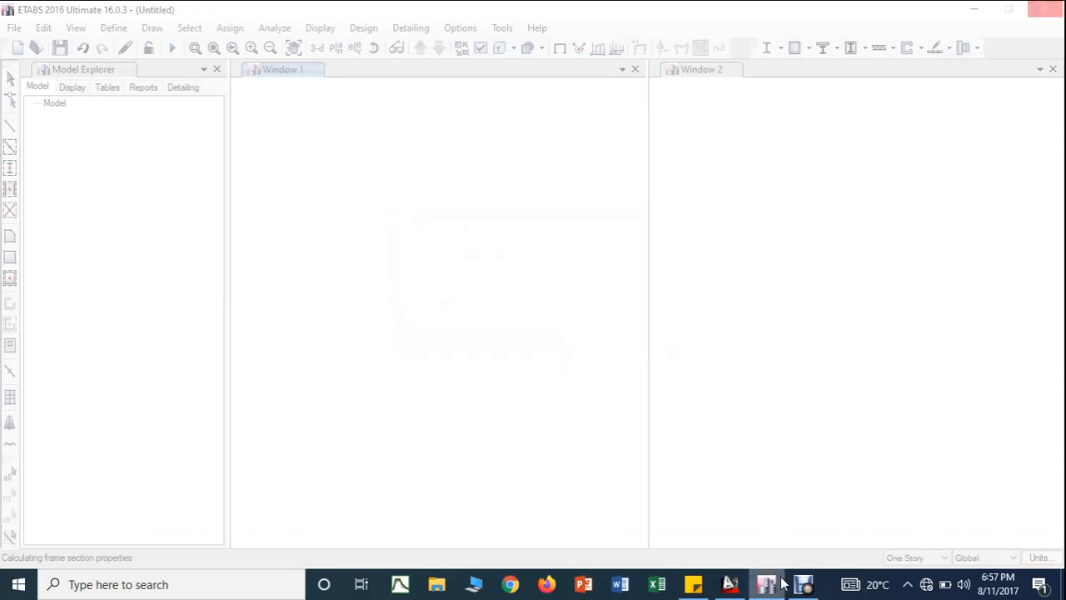
click(728, 584)
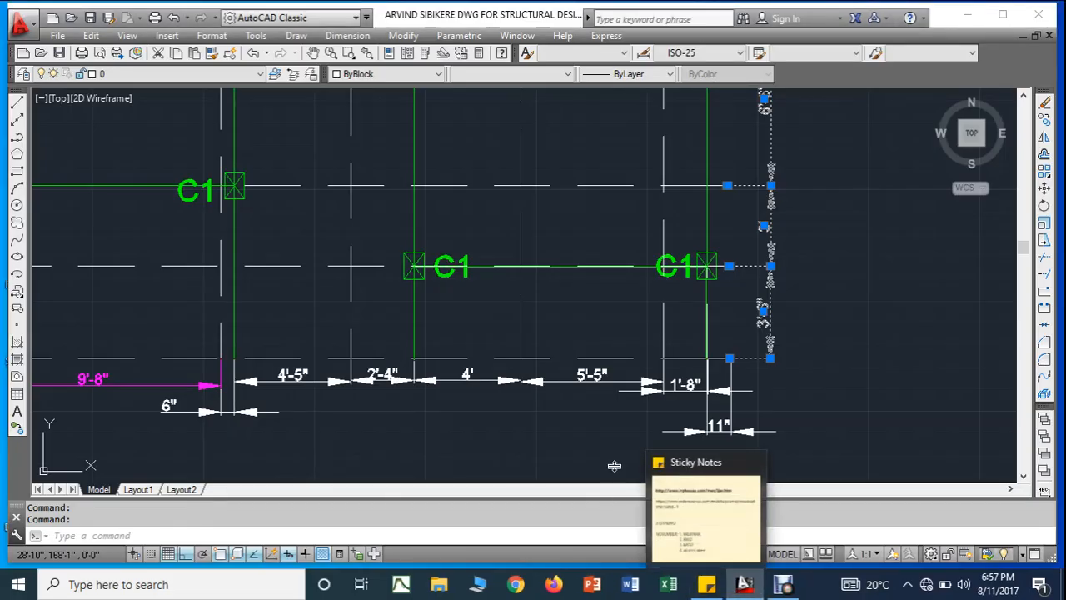
scroll(614, 467, down, 3)
scroll(552, 424, up, 2)
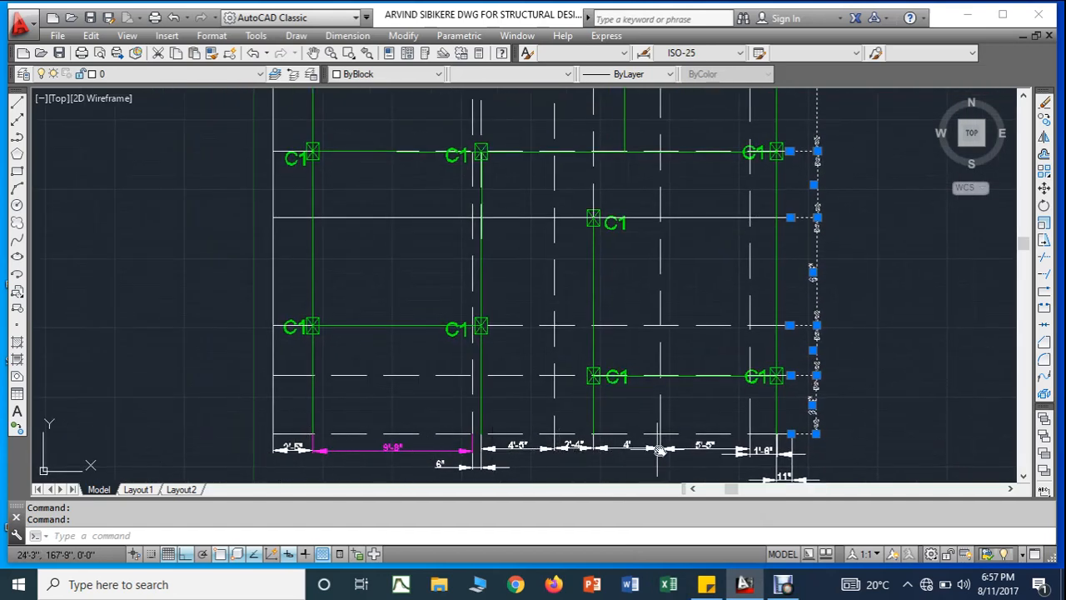
mouse_move(663, 450)
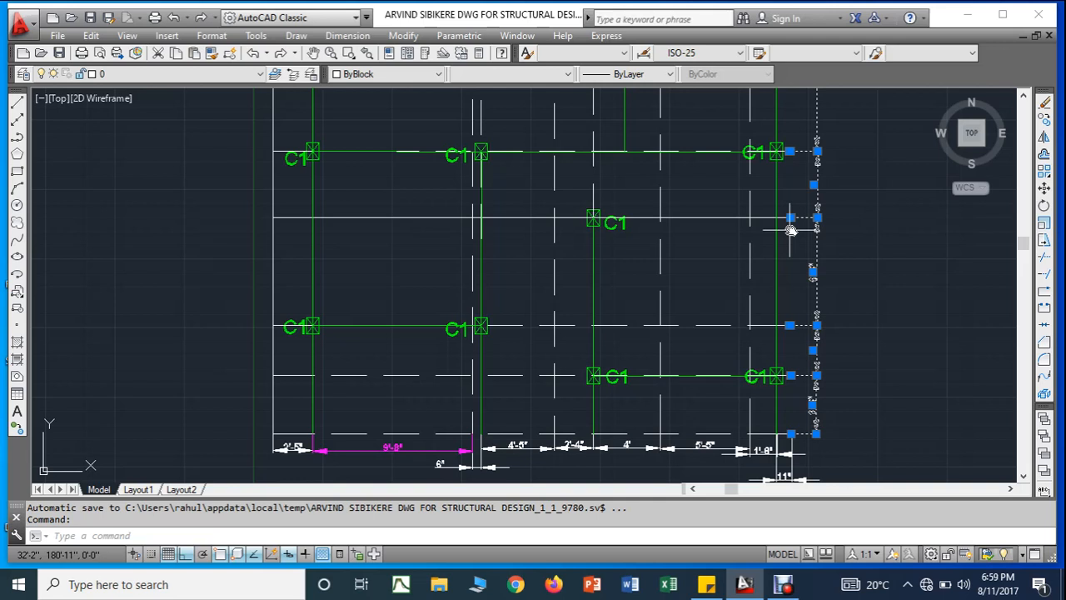
scroll(666, 210, down, 2)
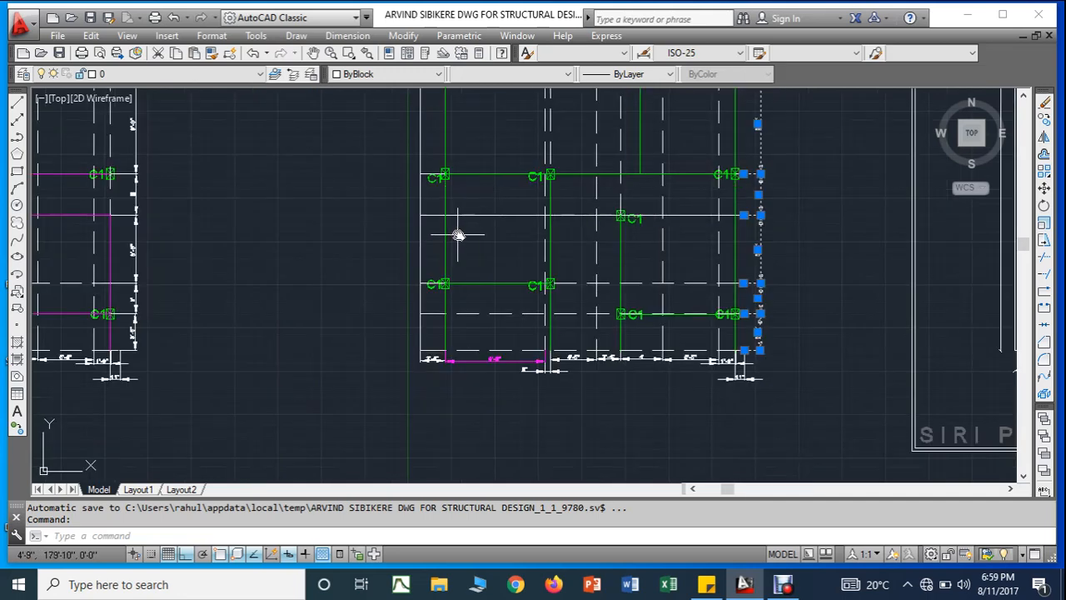
middle_drag(458, 236, 431, 295)
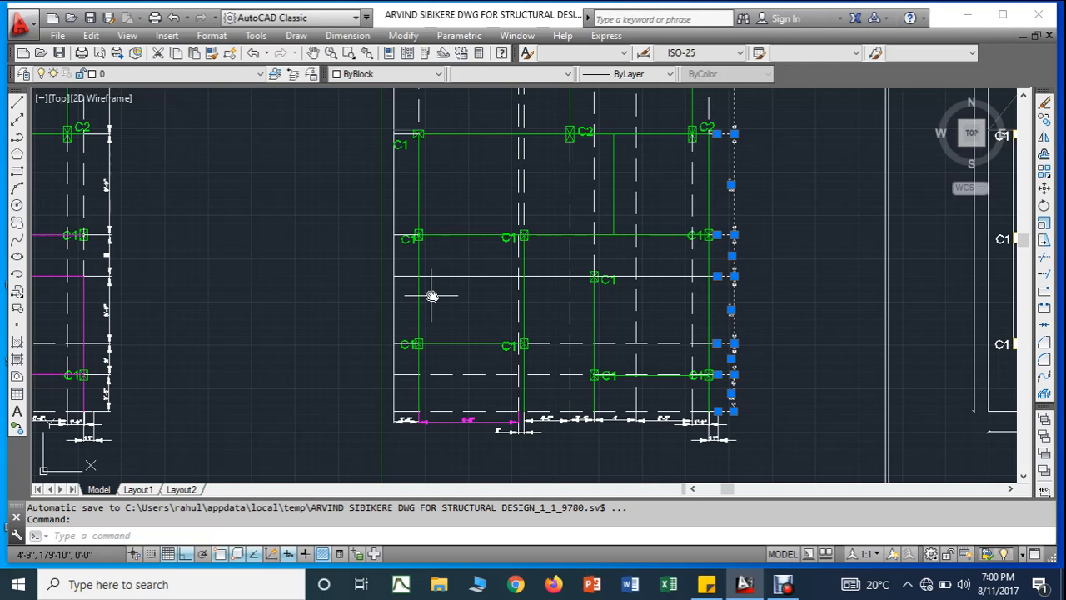
click(786, 579)
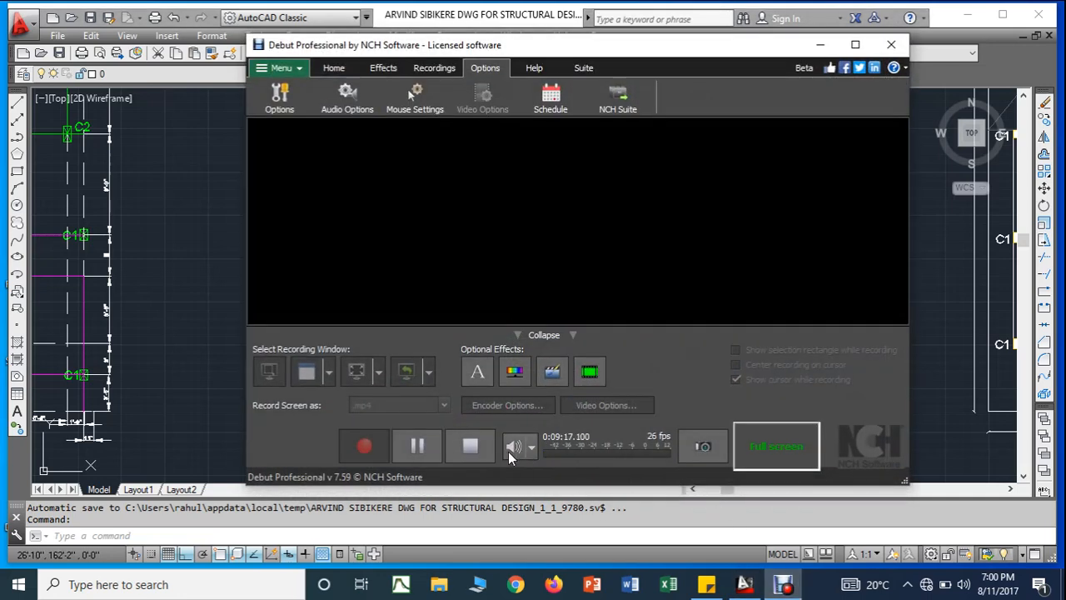